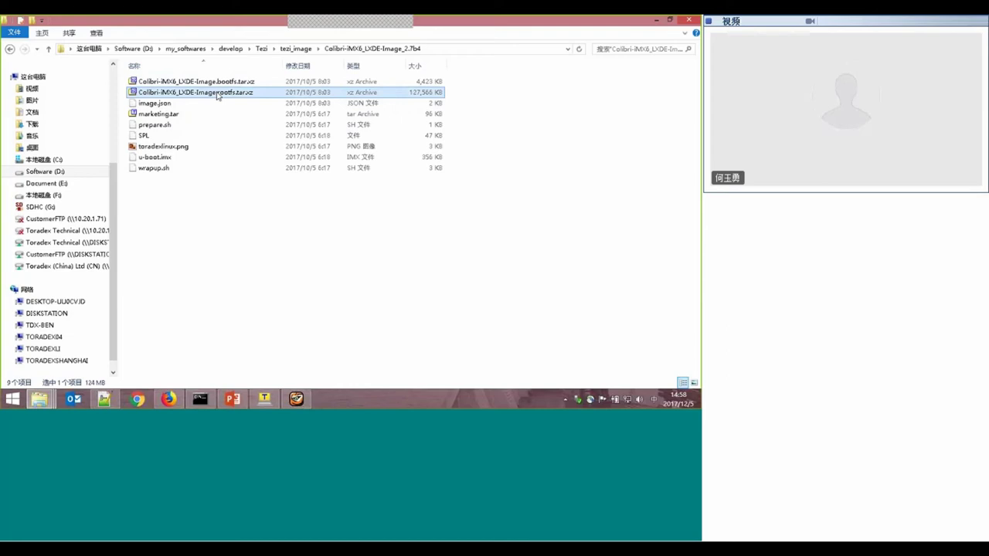
Switch to image.json in Notepad++ and review its opening properties, placing the cursor on the autoinstall line
{"action": "left_click", "coordinate": [133, 104]}
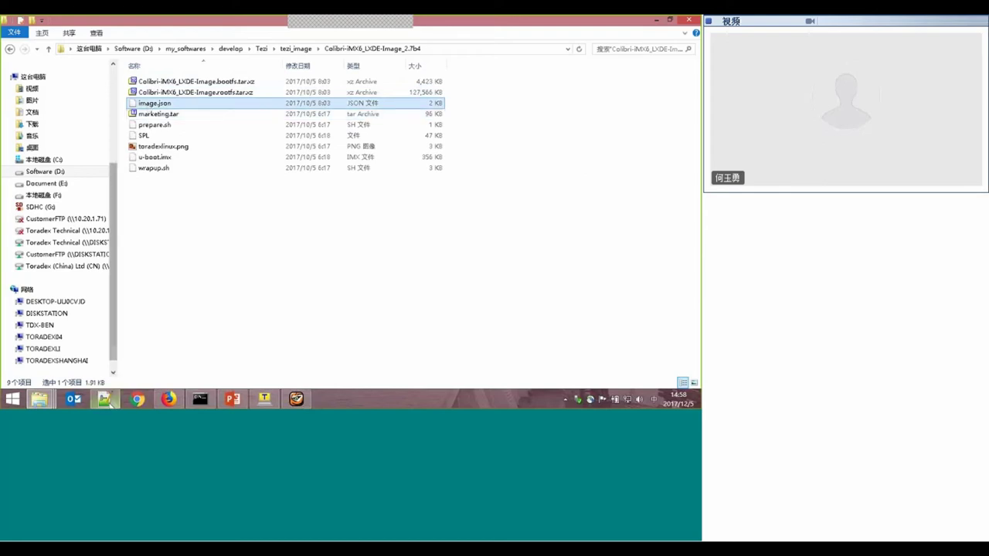
{"action": "left_click", "coordinate": [107, 399]}
{"action": "left_click", "coordinate": [262, 129]}
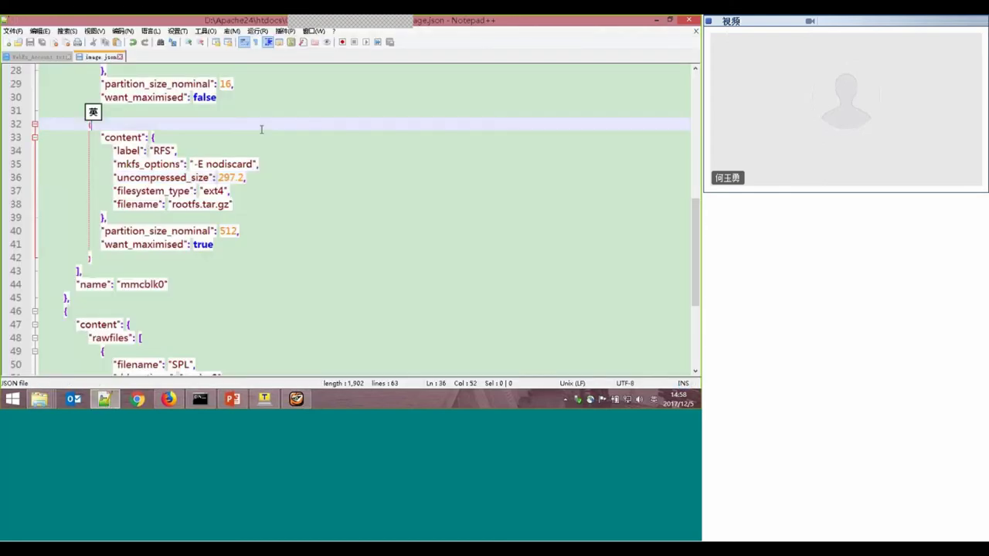
{"action": "scroll", "coordinate": [261, 129], "scroll_direction": "up", "scroll_amount": 9}
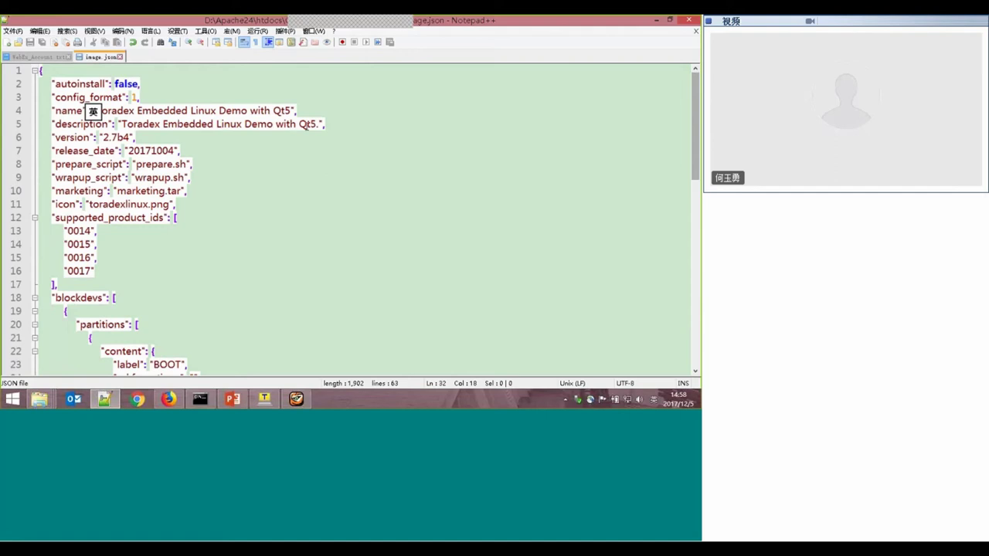
{"action": "left_click", "coordinate": [173, 87]}
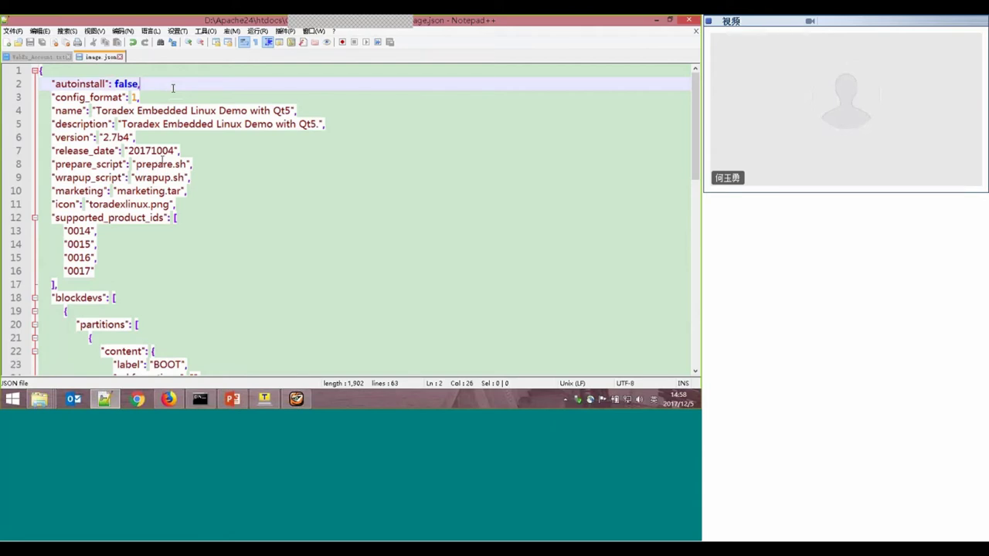
Switch to Firefox and consult the Image Format property table in the Configuration Files section of the Toradex Easy Installer page
{"action": "left_click", "coordinate": [167, 400]}
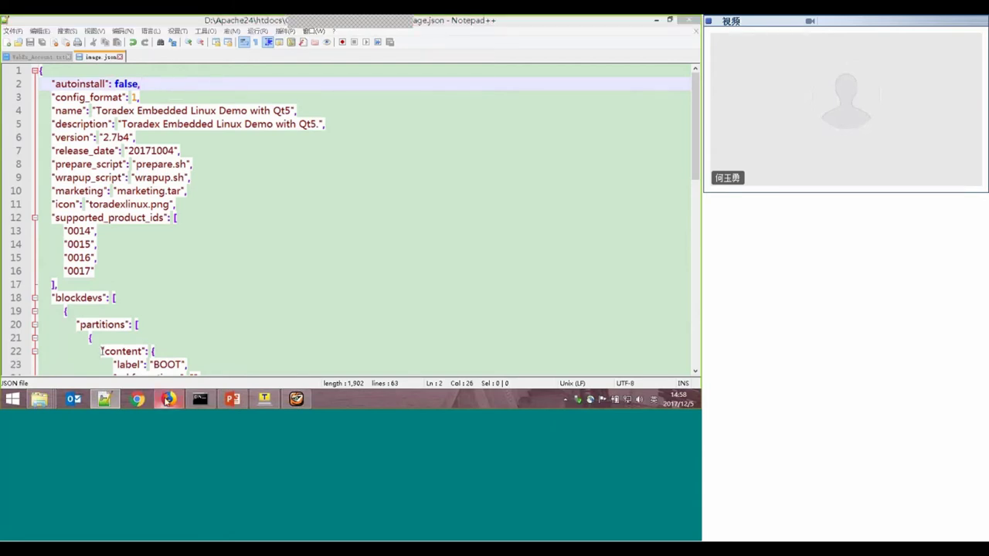
{"action": "scroll", "coordinate": [142, 223], "scroll_direction": "up", "scroll_amount": 5}
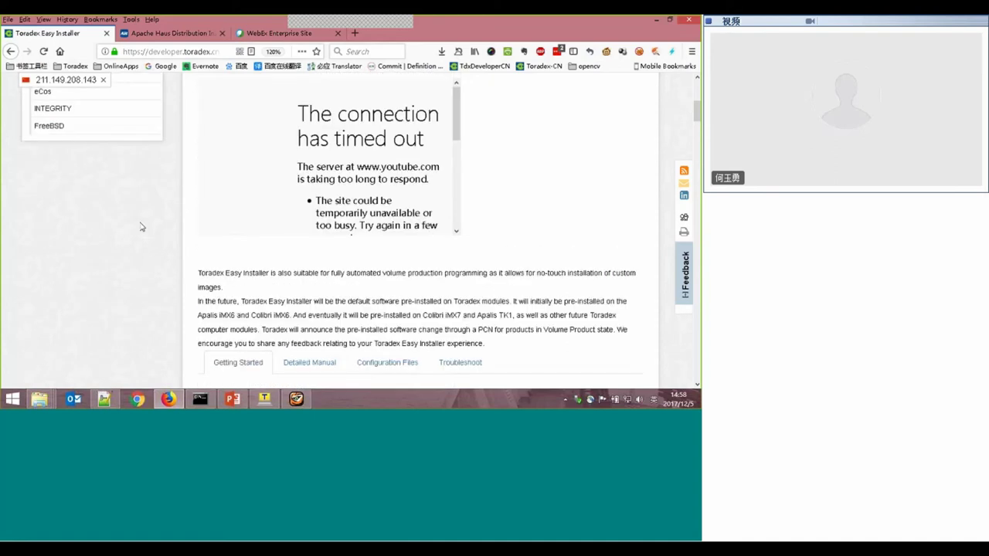
{"action": "scroll", "coordinate": [176, 221], "scroll_direction": "up", "scroll_amount": 1}
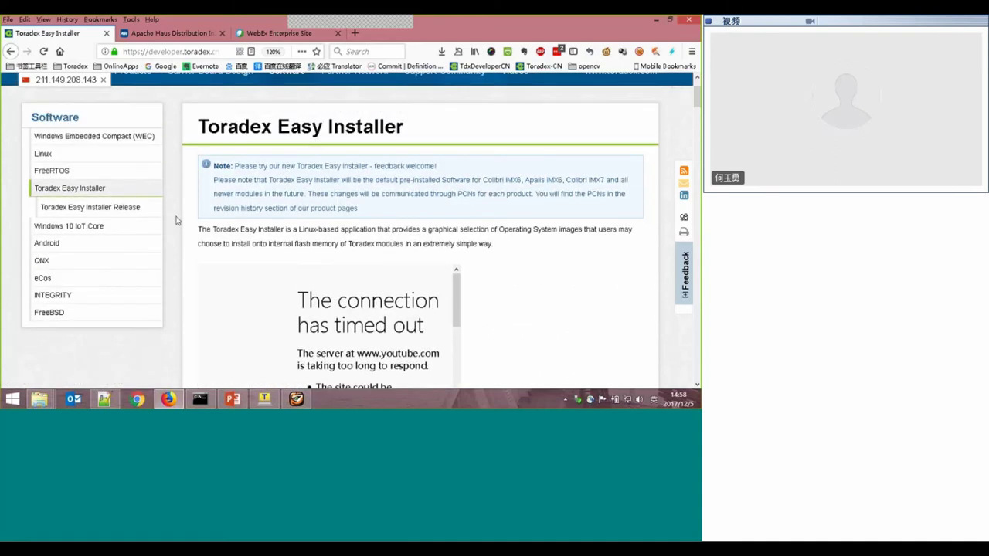
{"action": "scroll", "coordinate": [176, 221], "scroll_direction": "up", "scroll_amount": 1}
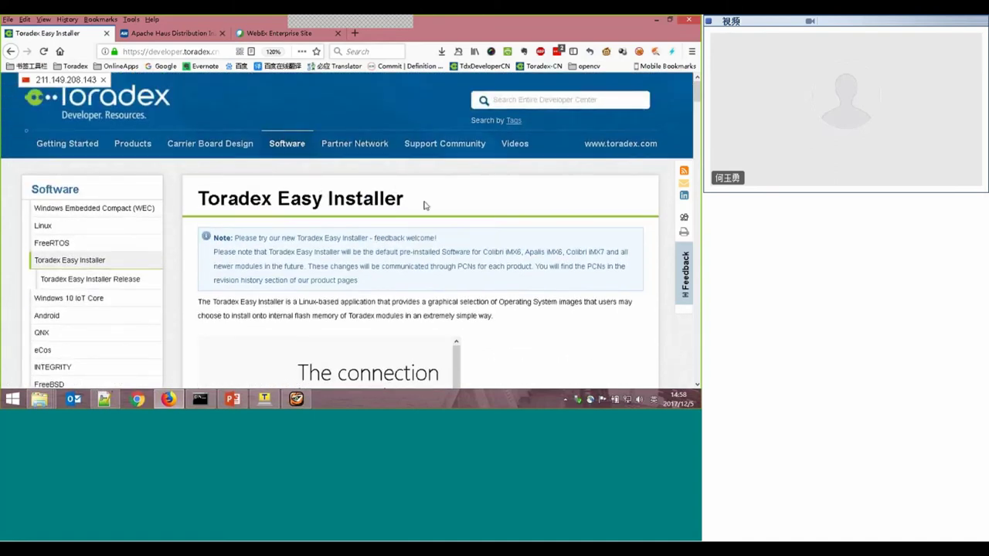
{"action": "scroll", "coordinate": [422, 211], "scroll_direction": "down", "scroll_amount": 7}
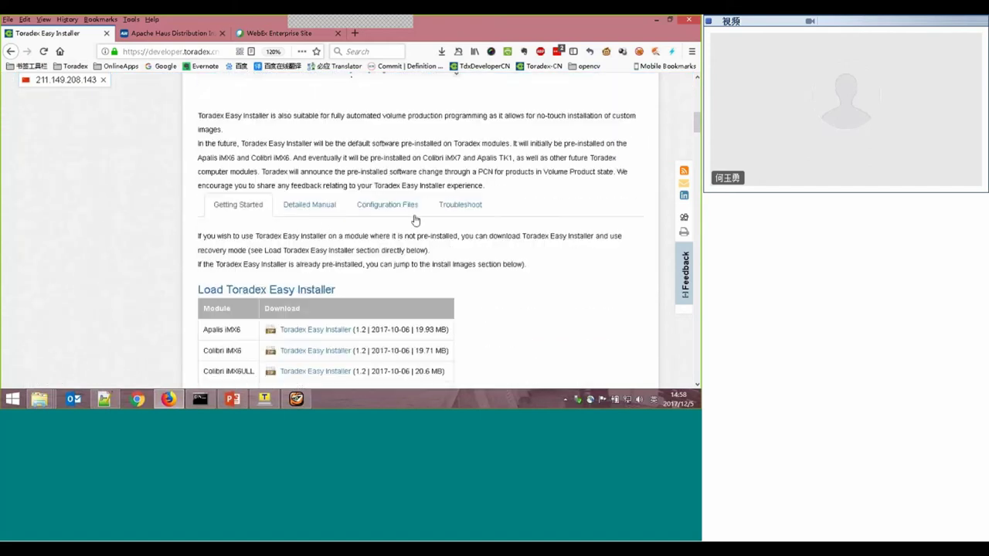
{"action": "left_click", "coordinate": [393, 209]}
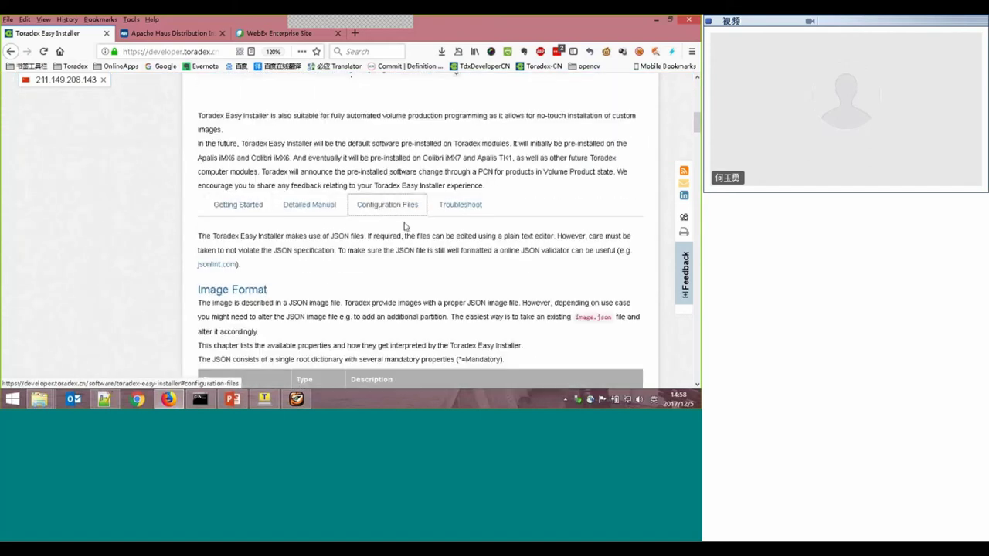
{"action": "scroll", "coordinate": [404, 226], "scroll_direction": "down", "scroll_amount": 3}
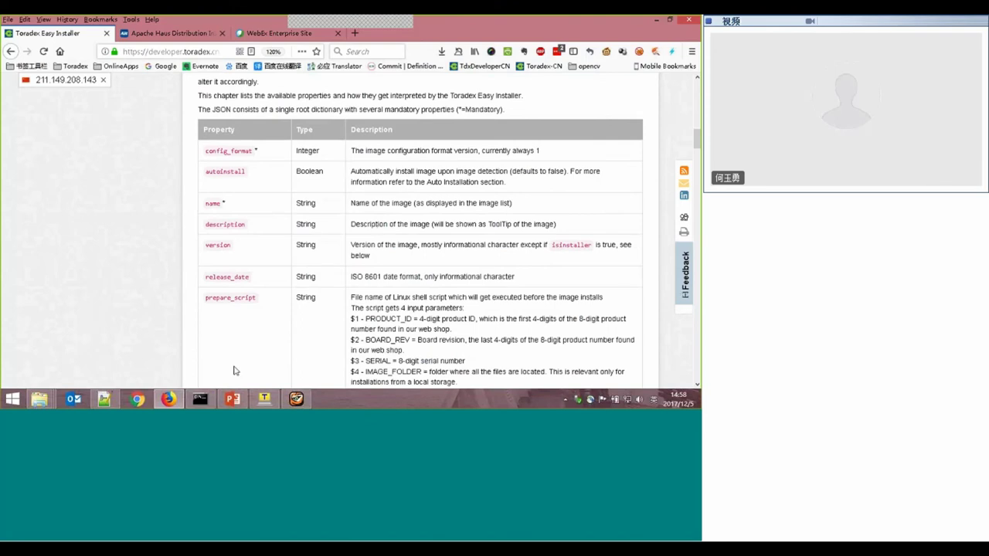
Return to image.json in Notepad++ and examine the autoinstall and config_format properties
{"action": "left_click", "coordinate": [104, 398]}
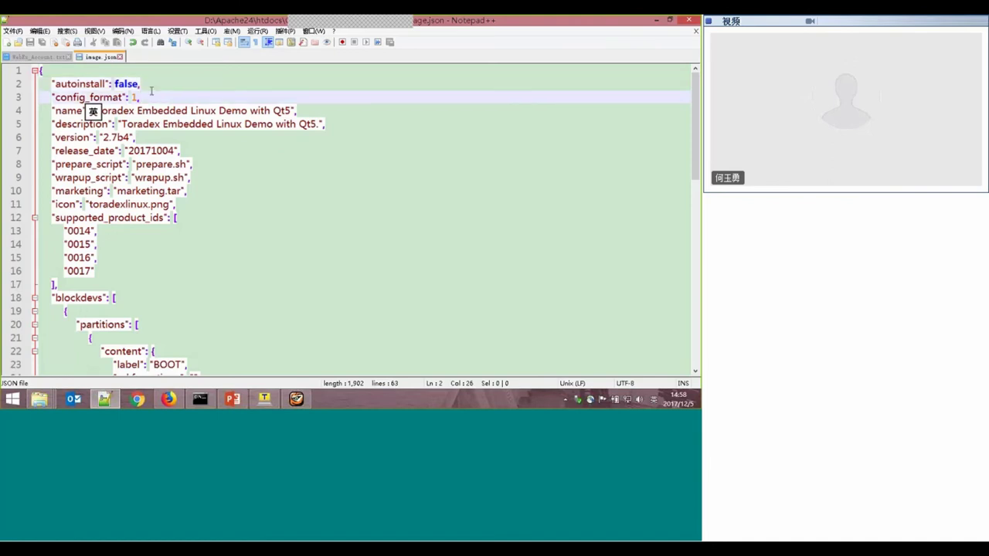
{"action": "left_click", "coordinate": [68, 83]}
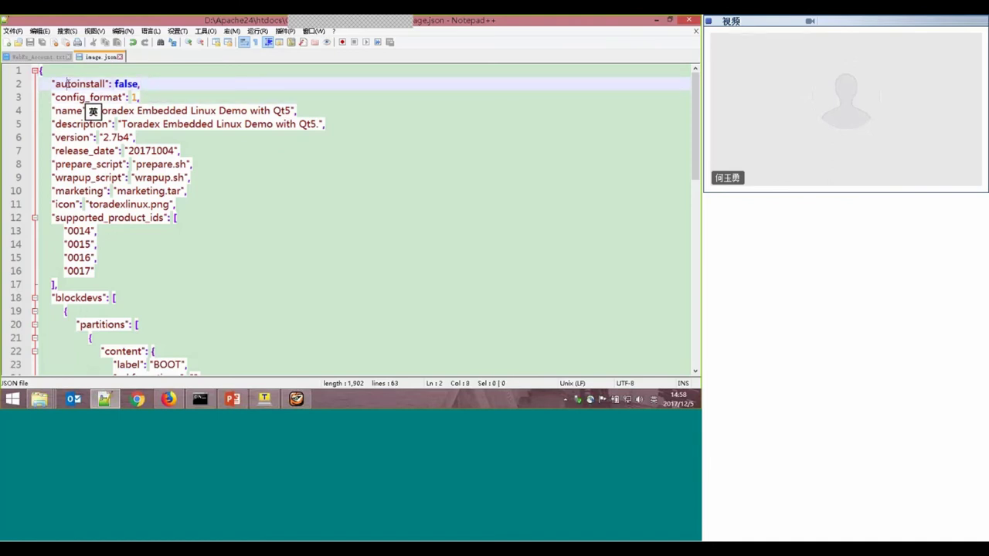
{"action": "left_click", "coordinate": [157, 83]}
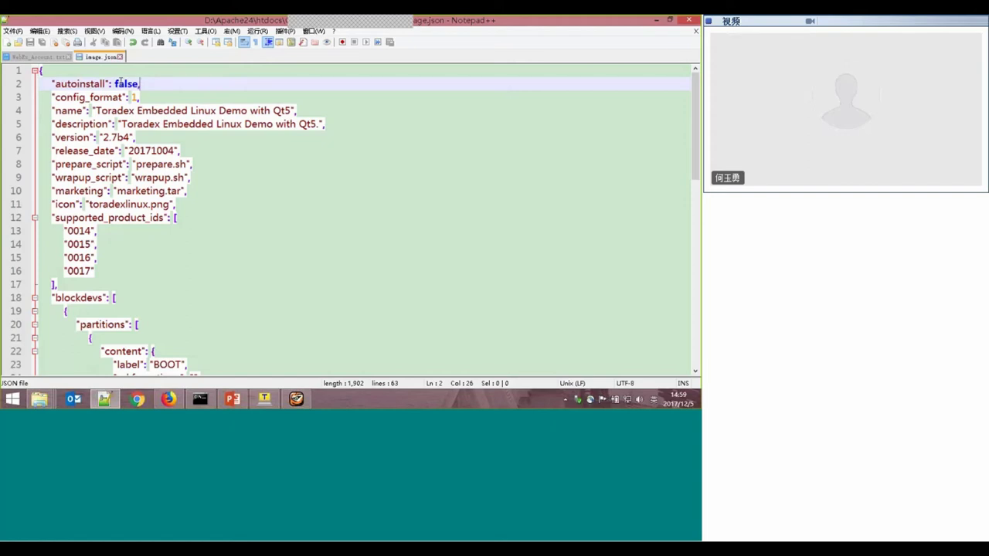
{"action": "left_click", "coordinate": [146, 97]}
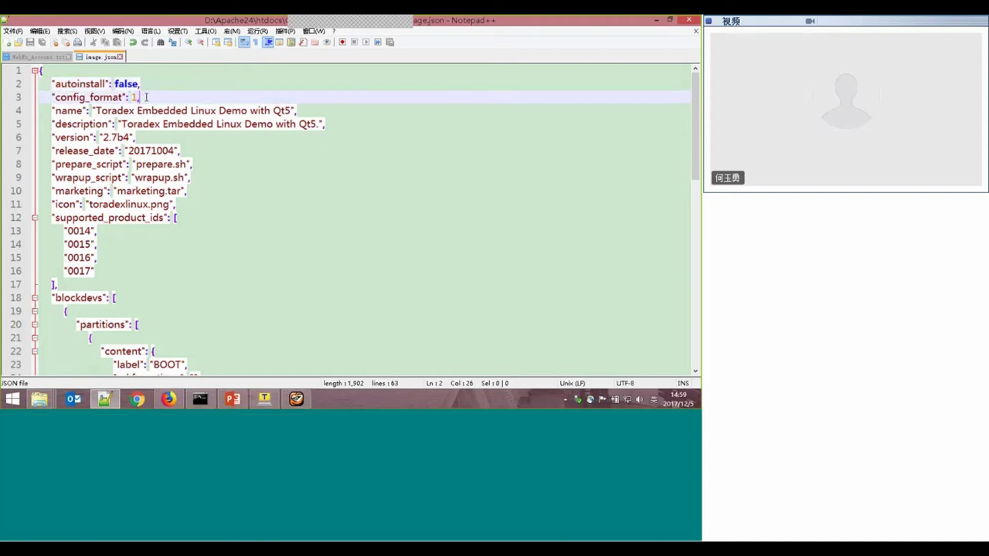
{"action": "key", "text": "Left"}
{"action": "key", "text": "Left"}
Highlight the supported_product_ids key and examine the product IDs listed under it
{"action": "left_click", "coordinate": [62, 218]}
{"action": "left_click_drag", "start_coordinate": [54, 218], "coordinate": [164, 217]}
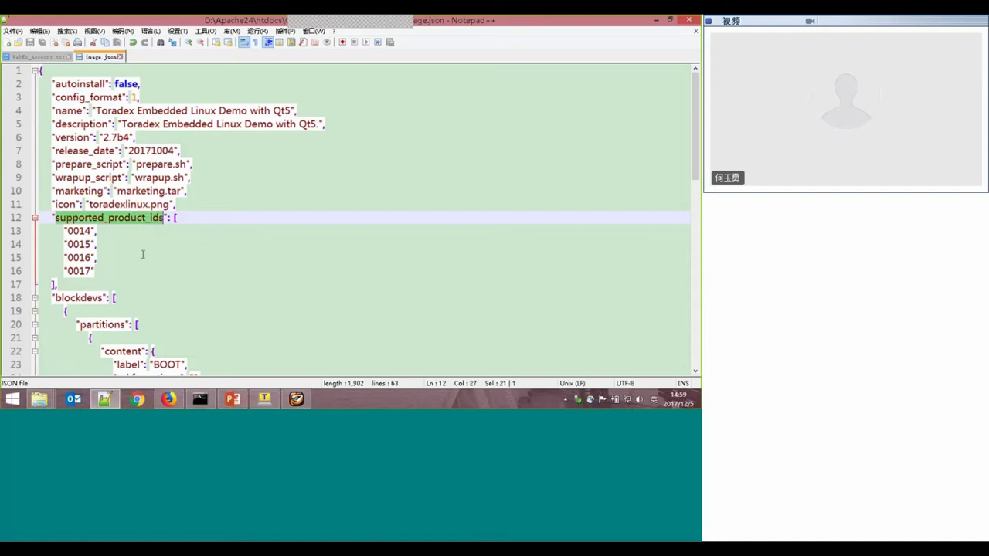
{"action": "left_click", "coordinate": [68, 283]}
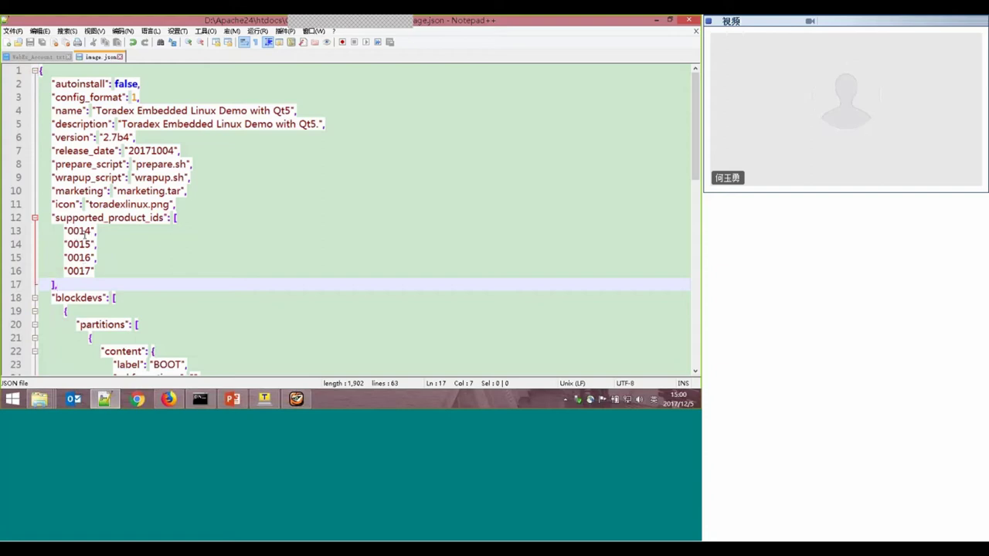
{"action": "left_click", "coordinate": [142, 277]}
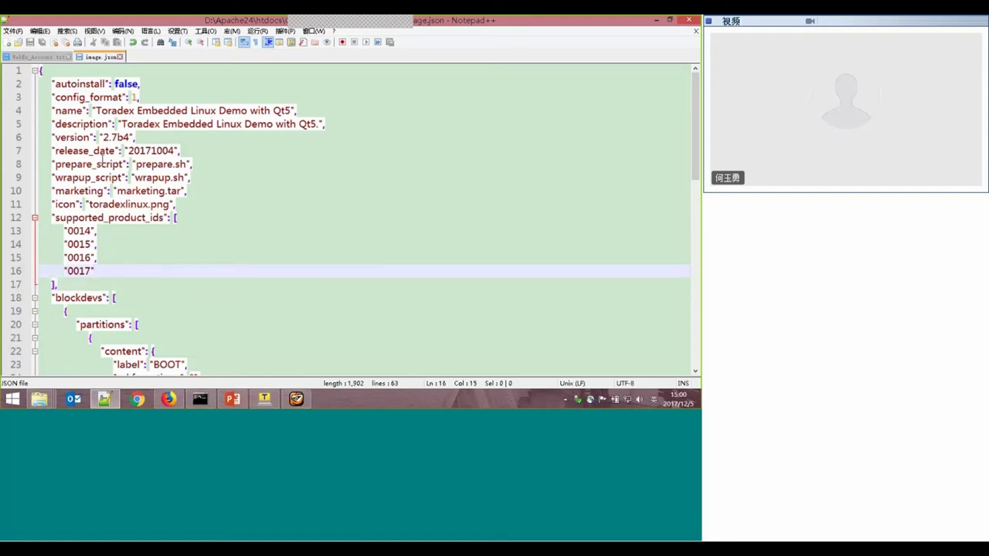
{"action": "left_click", "coordinate": [150, 244]}
Examine the blockdevs section and the start of its partitions array
{"action": "scroll", "coordinate": [150, 239], "scroll_direction": "down", "scroll_amount": 2}
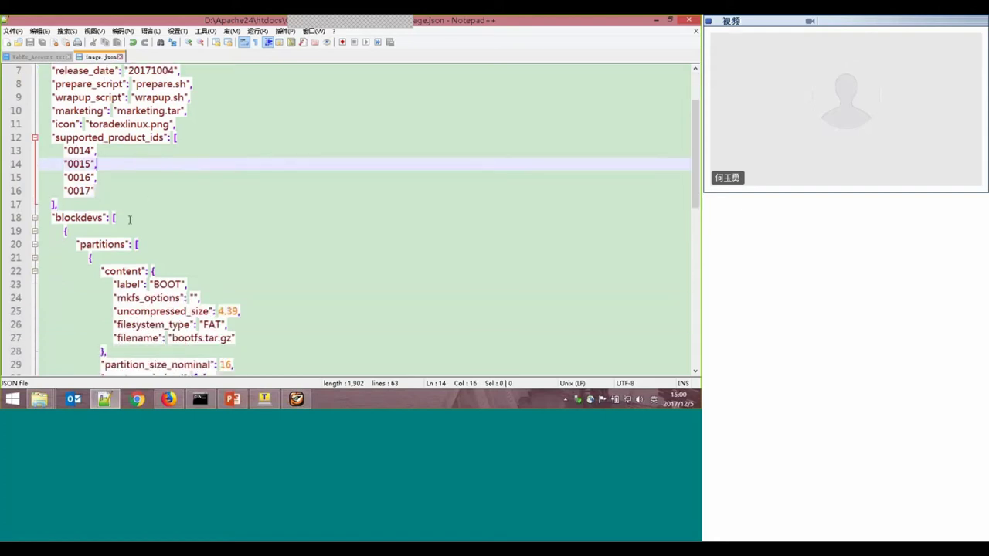
{"action": "left_click", "coordinate": [128, 218]}
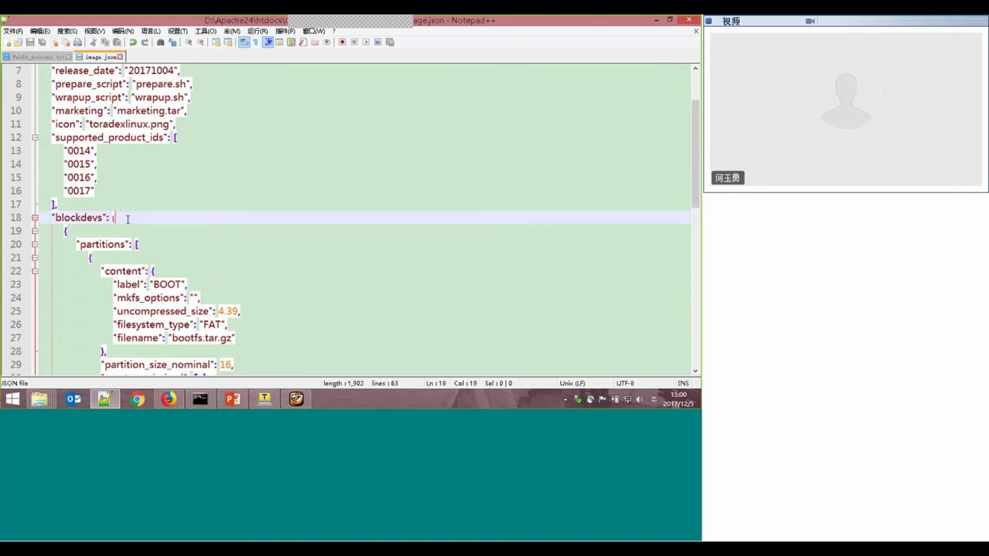
{"action": "scroll", "coordinate": [127, 219], "scroll_direction": "down", "scroll_amount": 2}
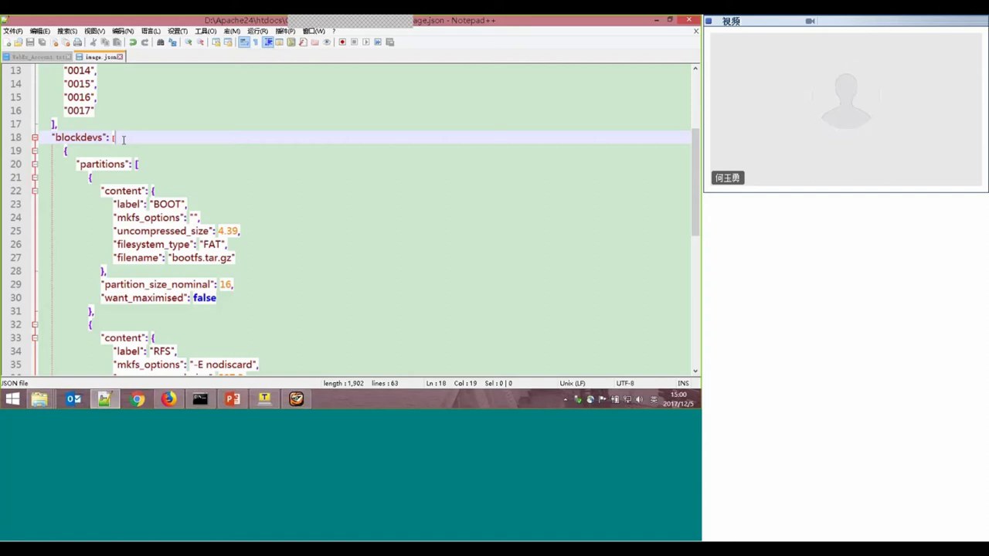
{"action": "left_click", "coordinate": [107, 165]}
{"action": "left_click", "coordinate": [146, 164]}
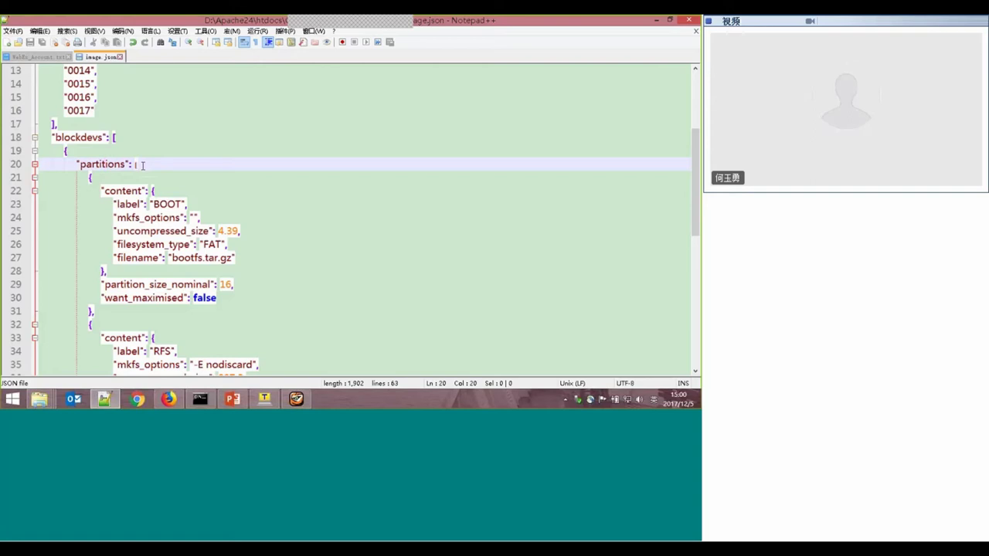
{"action": "scroll", "coordinate": [143, 165], "scroll_direction": "down", "scroll_amount": 2}
{"action": "scroll", "coordinate": [125, 101], "scroll_direction": "up", "scroll_amount": 1}
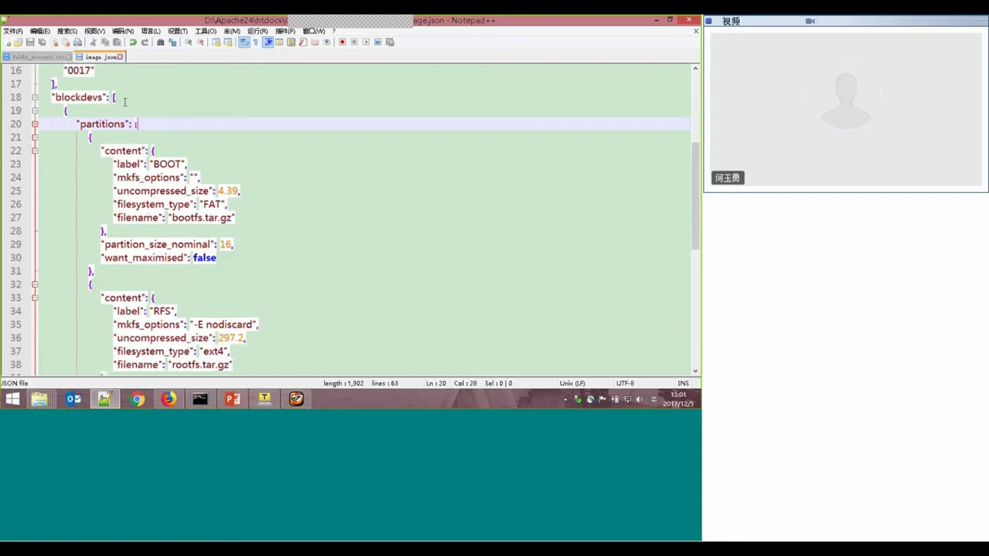
Compare the mmcblk0 partitions with the rawfiles entries for SPL and u-boot.imx under mmcblk0boot0
{"action": "scroll", "coordinate": [127, 108], "scroll_direction": "down", "scroll_amount": 6}
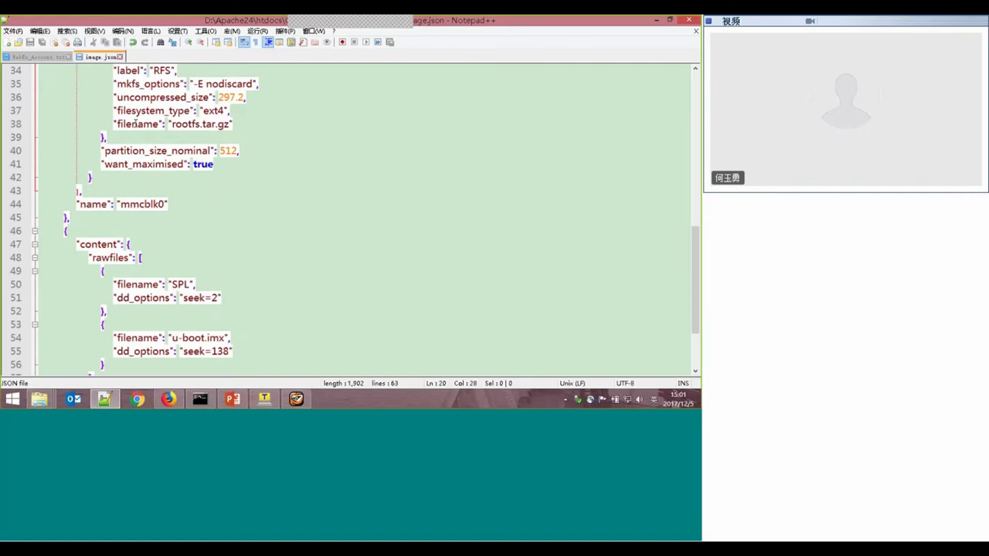
{"action": "scroll", "coordinate": [126, 167], "scroll_direction": "up", "scroll_amount": 7}
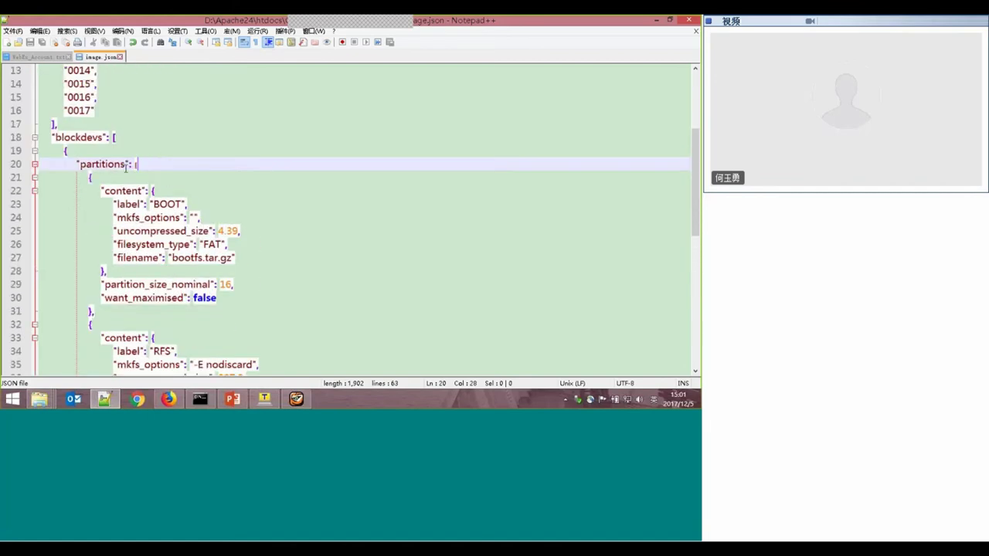
{"action": "scroll", "coordinate": [126, 167], "scroll_direction": "down", "scroll_amount": 5}
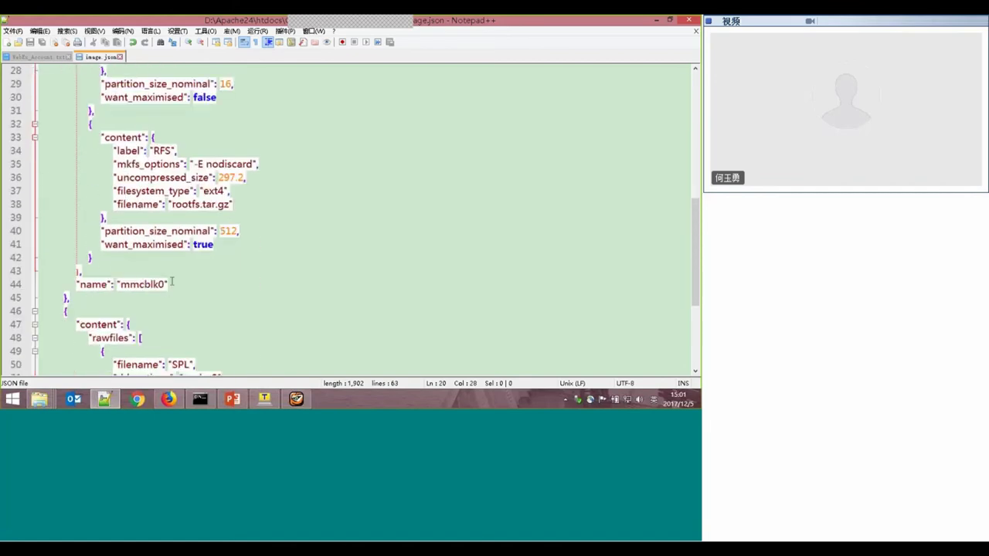
{"action": "scroll", "coordinate": [133, 288], "scroll_direction": "down", "scroll_amount": 3}
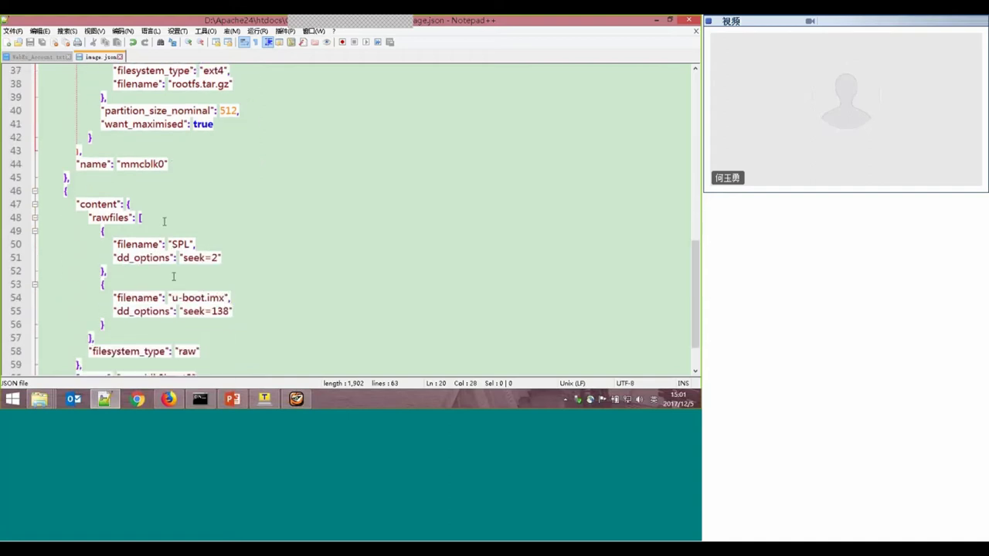
{"action": "scroll", "coordinate": [174, 193], "scroll_direction": "down", "scroll_amount": 2}
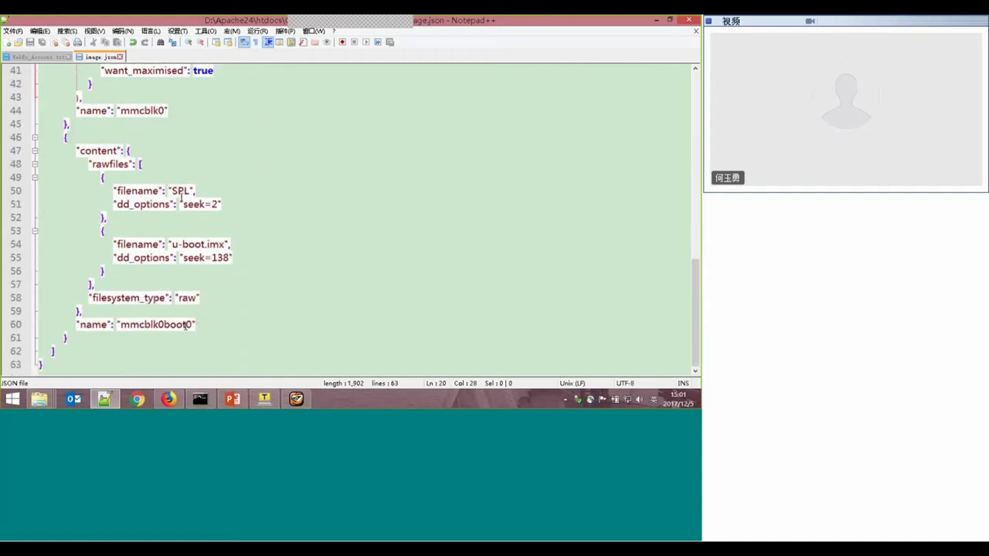
Review the BOOT and RFS partition definitions again and place the cursor at the BOOT partition's content block
{"action": "scroll", "coordinate": [202, 278], "scroll_direction": "up", "scroll_amount": 6}
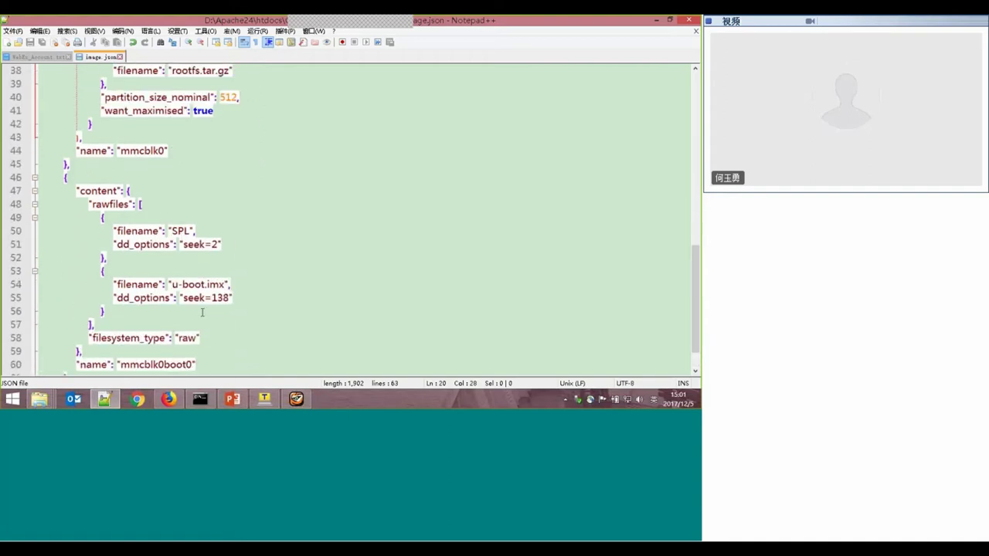
{"action": "scroll", "coordinate": [203, 258], "scroll_direction": "up", "scroll_amount": 3}
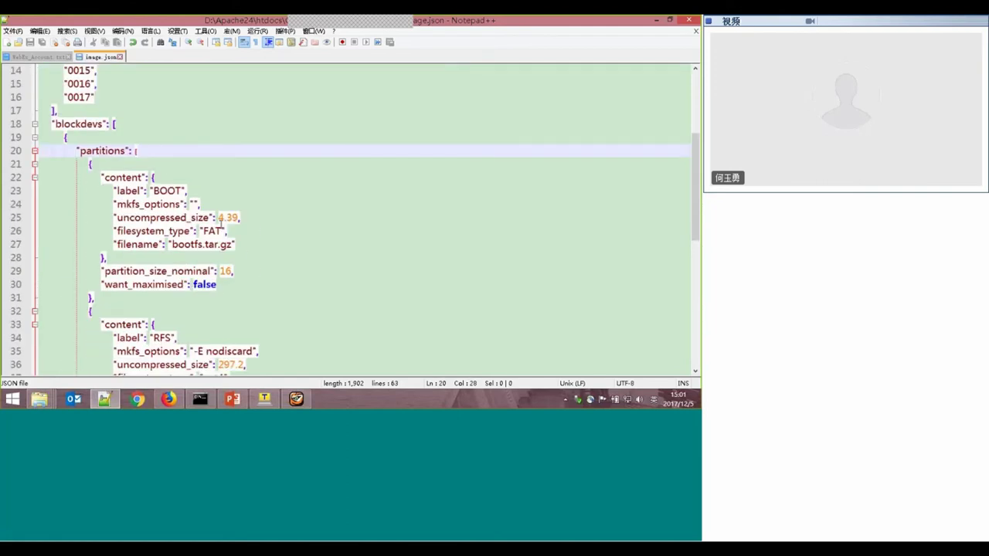
{"action": "scroll", "coordinate": [279, 233], "scroll_direction": "down", "scroll_amount": 3}
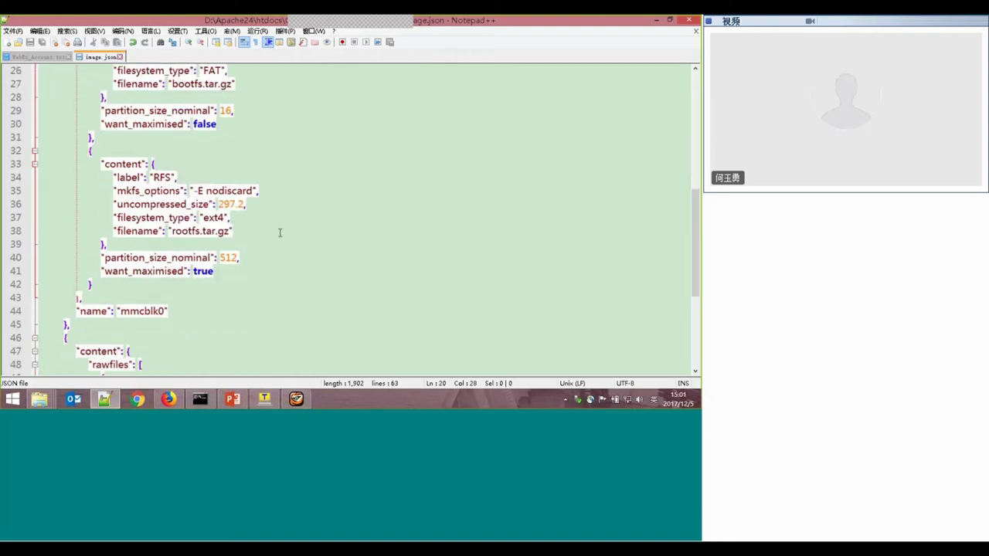
{"action": "scroll", "coordinate": [280, 232], "scroll_direction": "down", "scroll_amount": 5}
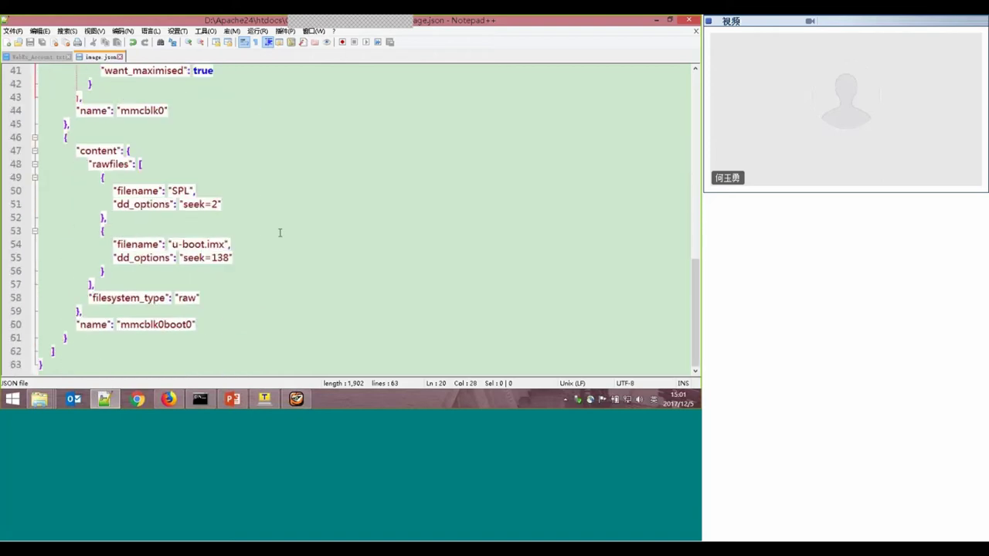
{"action": "scroll", "coordinate": [279, 232], "scroll_direction": "up", "scroll_amount": 11}
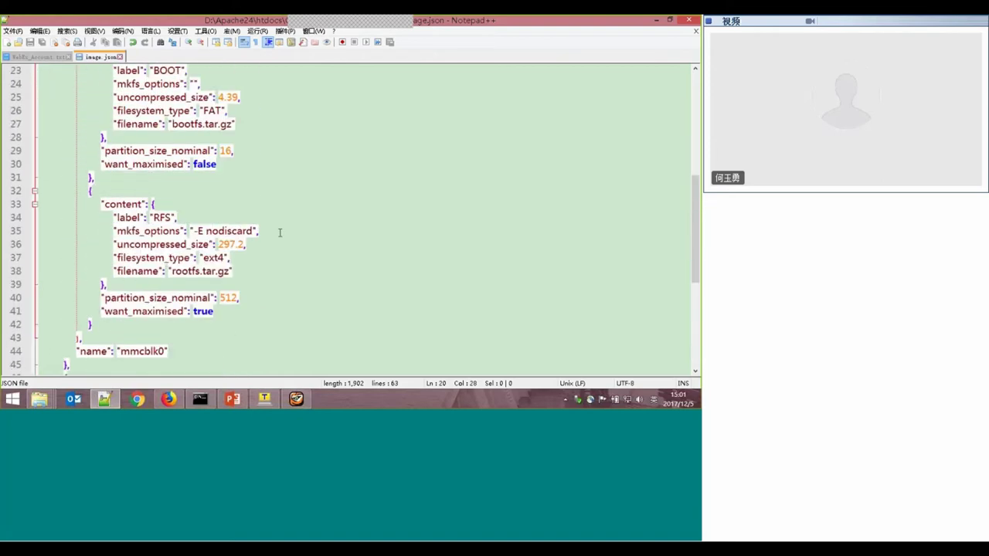
{"action": "scroll", "coordinate": [206, 228], "scroll_direction": "down", "scroll_amount": 3}
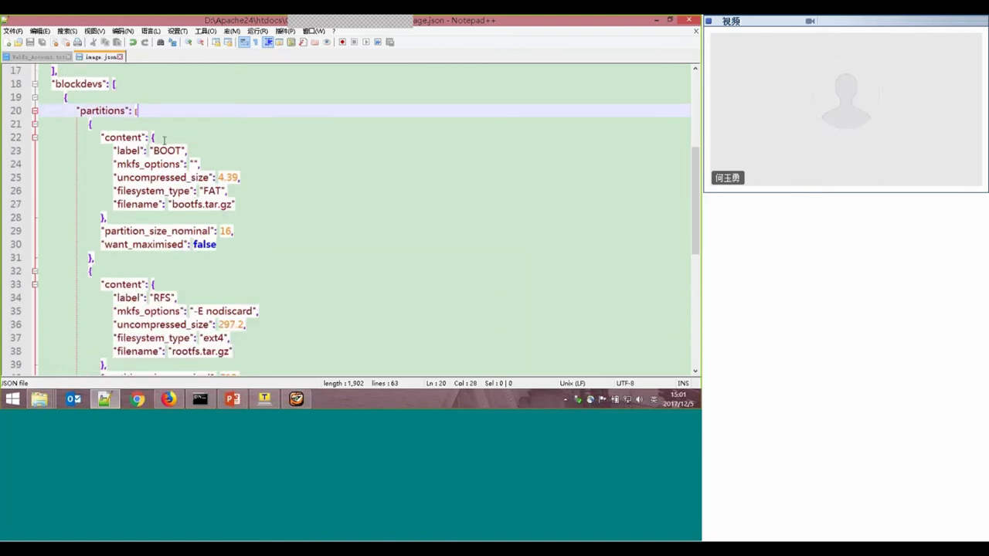
{"action": "left_click", "coordinate": [157, 138]}
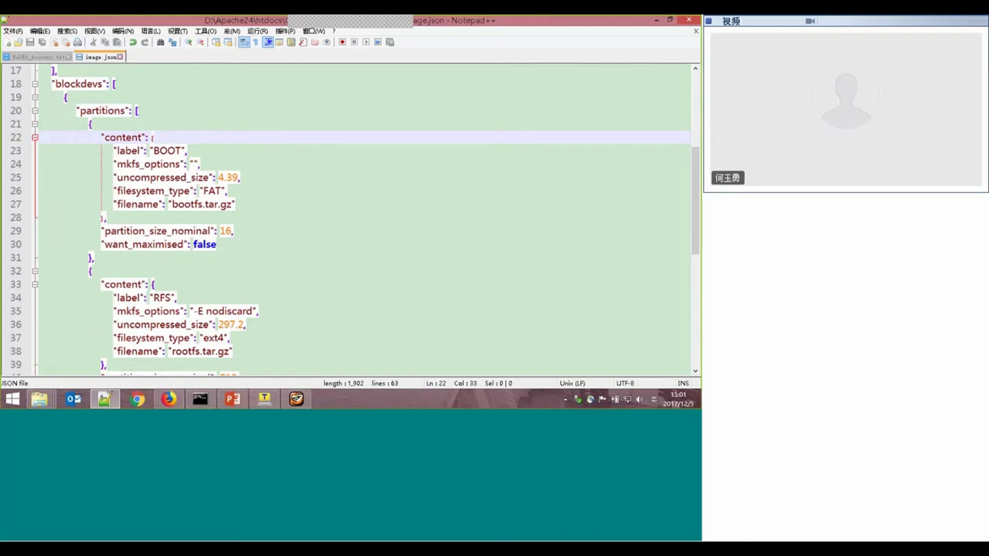
Examine the BOOT partition's filename, mkfs_options, uncompressed_size and want_maximised entries
{"action": "left_click", "coordinate": [116, 205]}
{"action": "left_click_drag", "start_coordinate": [115, 204], "coordinate": [222, 205]}
{"action": "left_click", "coordinate": [237, 204]}
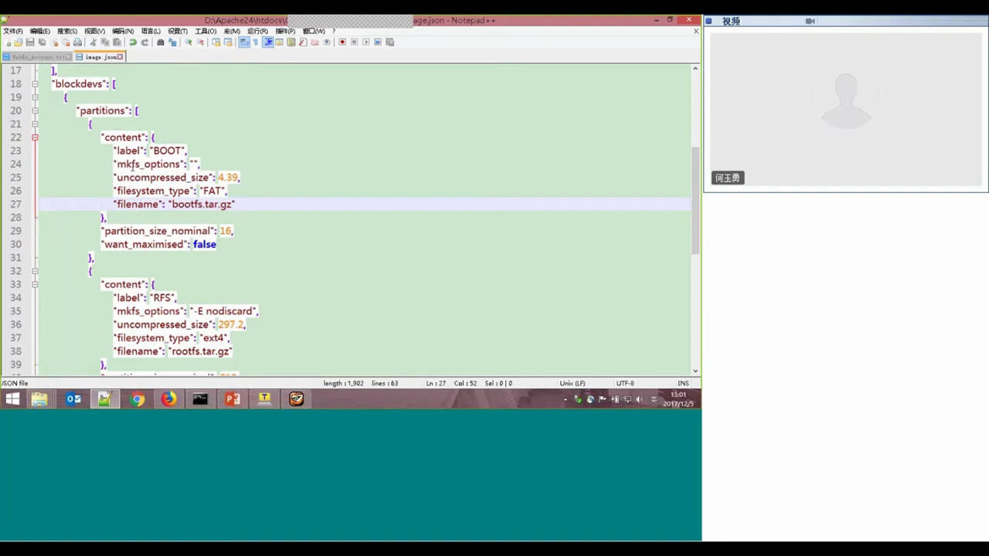
{"action": "left_click", "coordinate": [124, 163]}
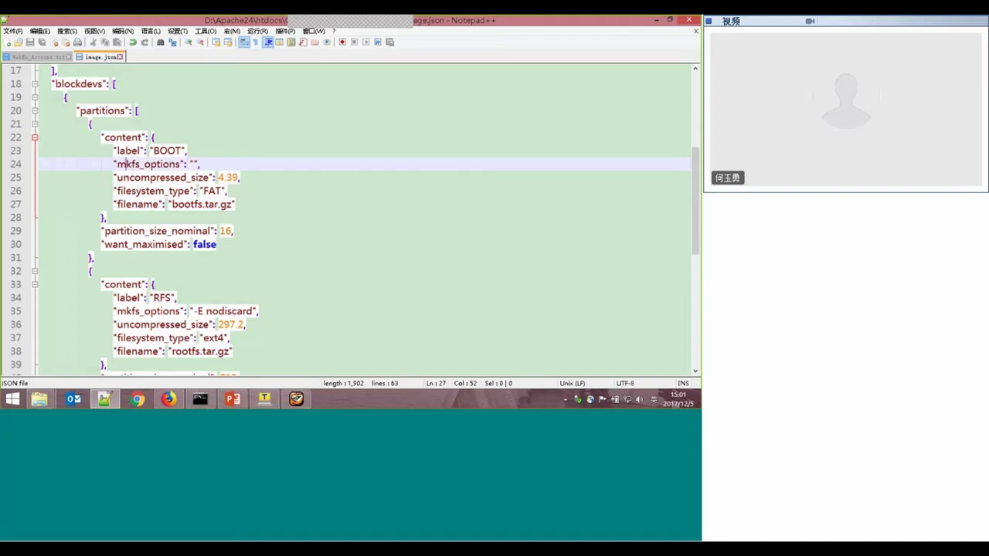
{"action": "left_click_drag", "start_coordinate": [120, 178], "coordinate": [251, 180]}
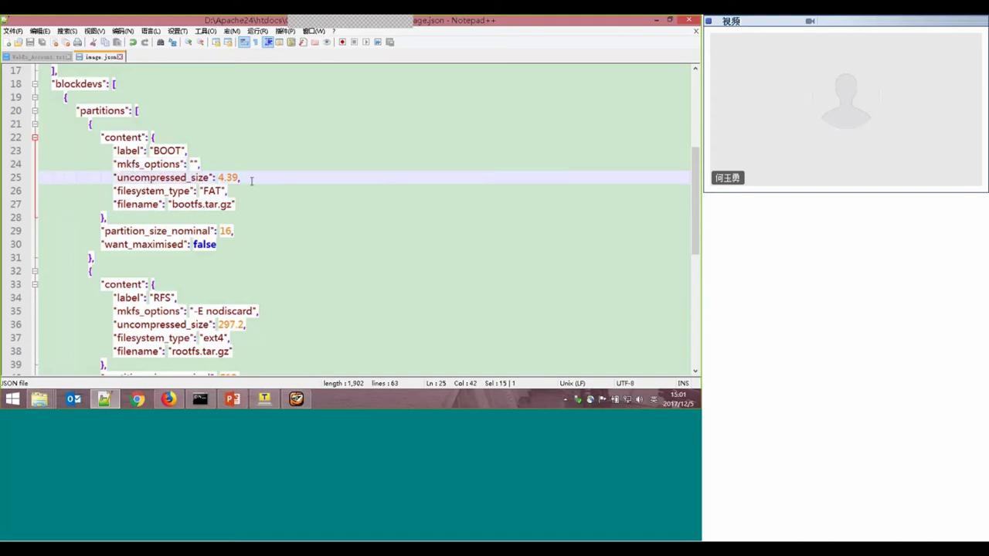
{"action": "left_click", "coordinate": [237, 204]}
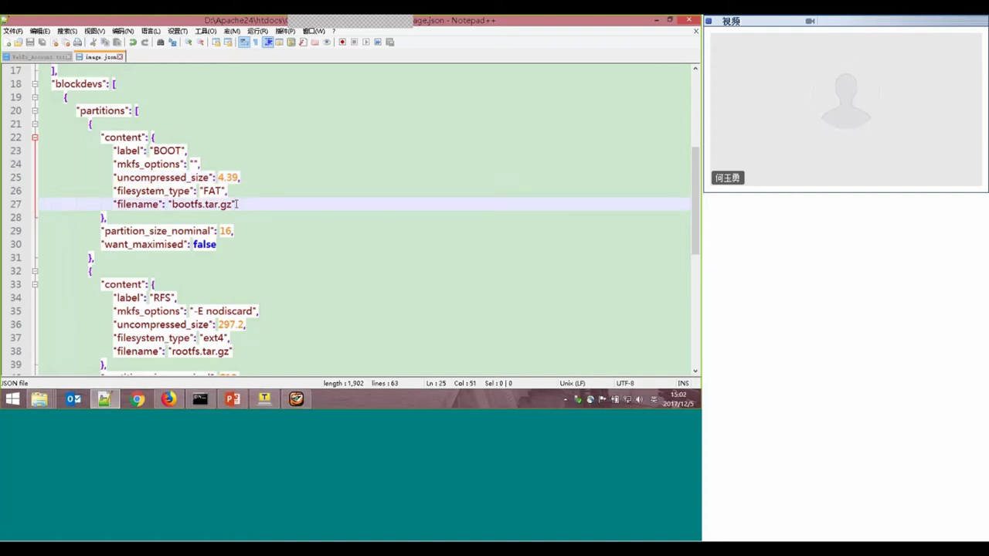
{"action": "left_click", "coordinate": [246, 178]}
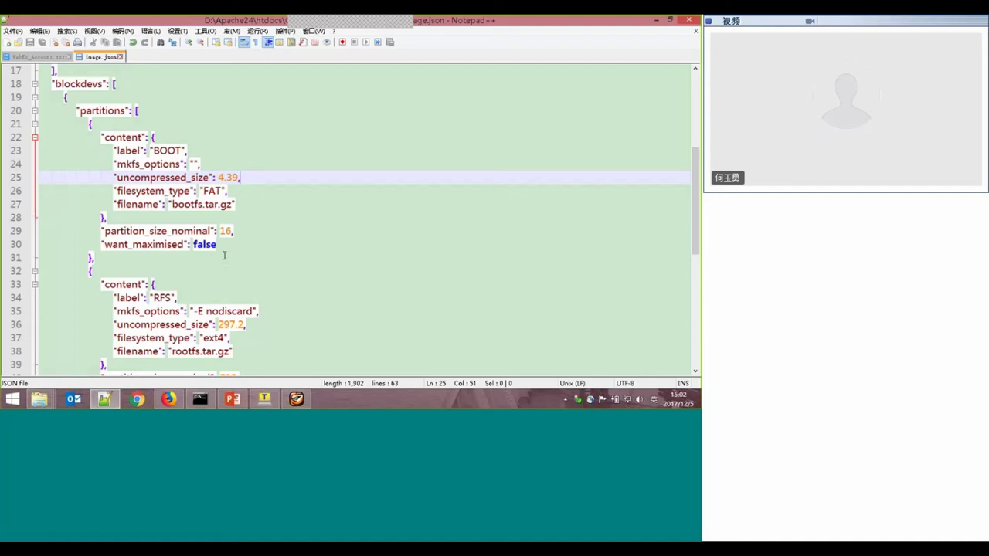
{"action": "left_click", "coordinate": [159, 246]}
Examine the RFS partition's content block, highlighting its filesystem_type value and its uncompressed_size entry
{"action": "scroll", "coordinate": [159, 246], "scroll_direction": "down", "scroll_amount": 1}
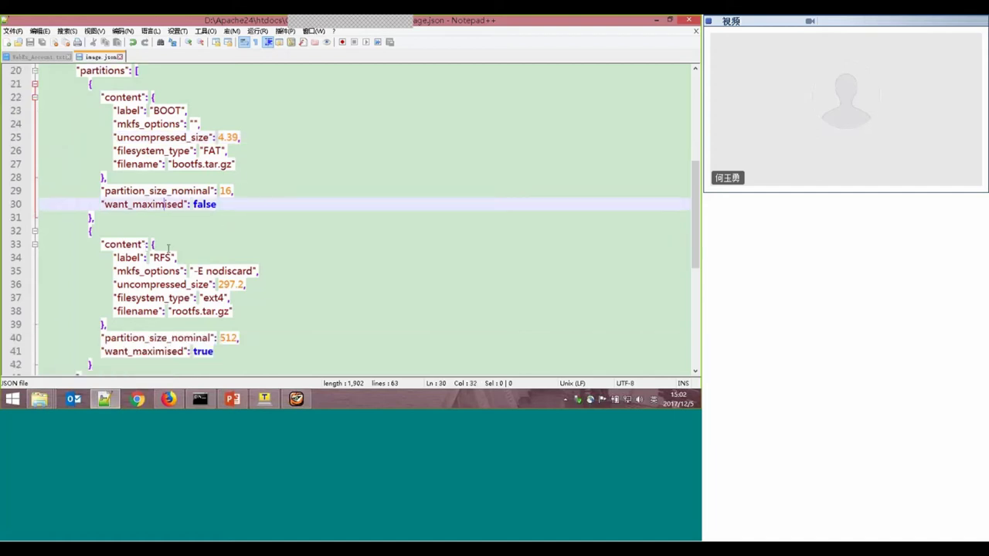
{"action": "scroll", "coordinate": [185, 259], "scroll_direction": "down", "scroll_amount": 1}
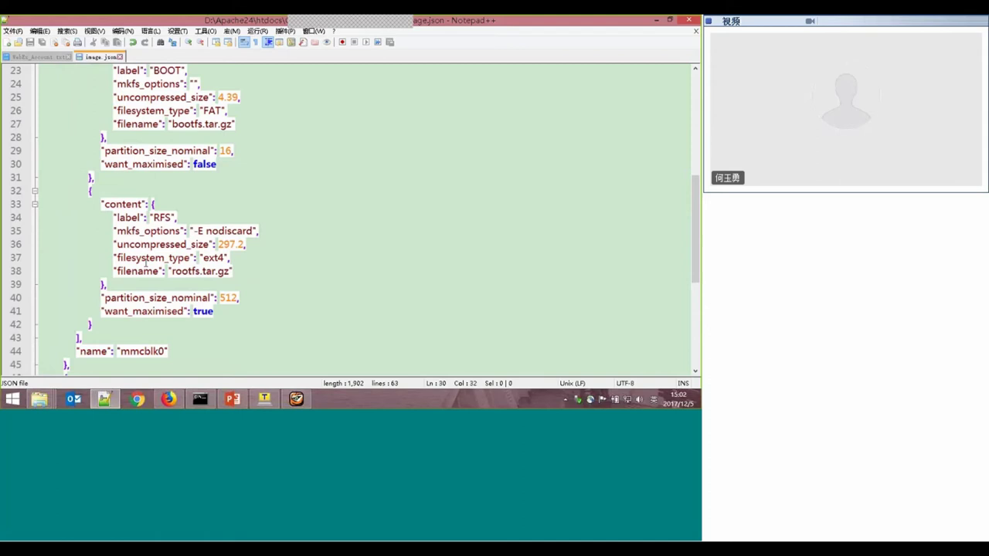
{"action": "left_click_drag", "start_coordinate": [114, 230], "coordinate": [115, 218]}
{"action": "left_click", "coordinate": [107, 204]}
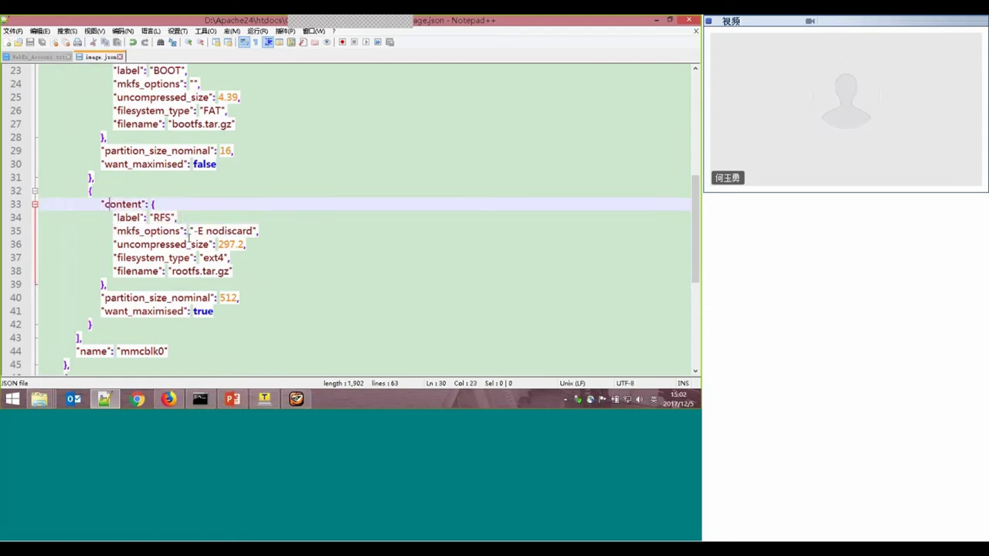
{"action": "left_click", "coordinate": [231, 271]}
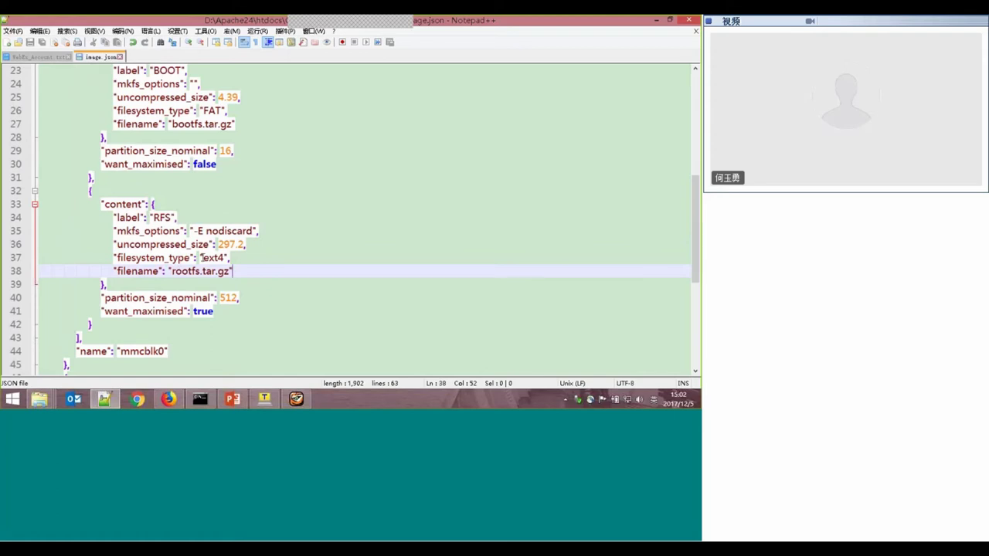
{"action": "left_click_drag", "start_coordinate": [202, 257], "coordinate": [225, 260]}
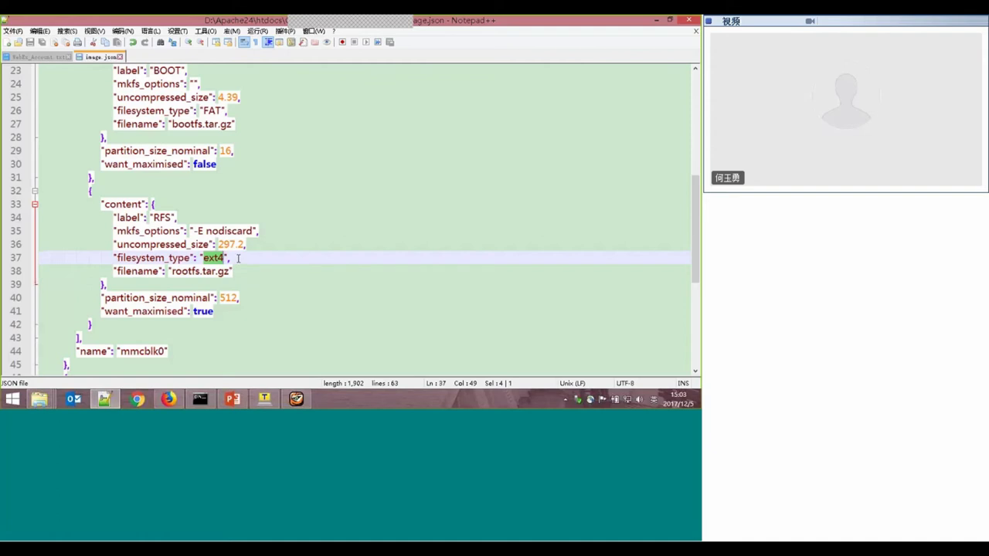
{"action": "left_click", "coordinate": [230, 258]}
{"action": "left_click_drag", "start_coordinate": [118, 244], "coordinate": [229, 244]}
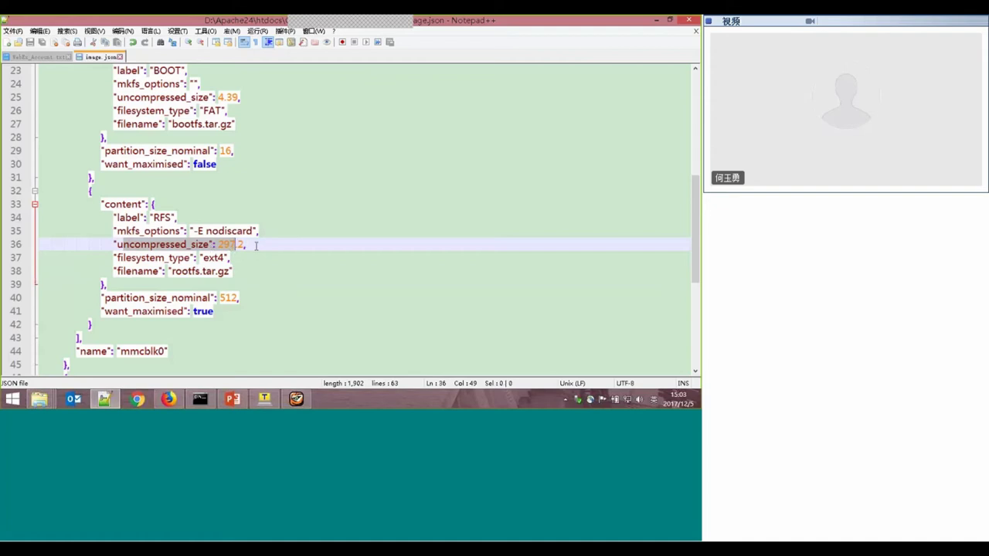
{"action": "left_click", "coordinate": [256, 246]}
Check the RFS partition's want_maximised entry and the opening and closing braces of its definition
{"action": "scroll", "coordinate": [255, 245], "scroll_direction": "down", "scroll_amount": 2}
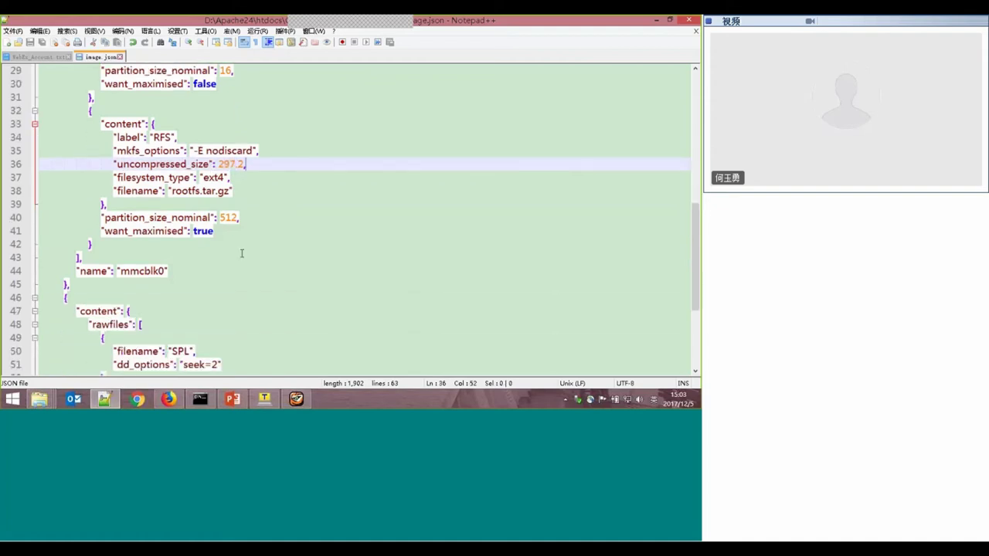
{"action": "left_click", "coordinate": [202, 231]}
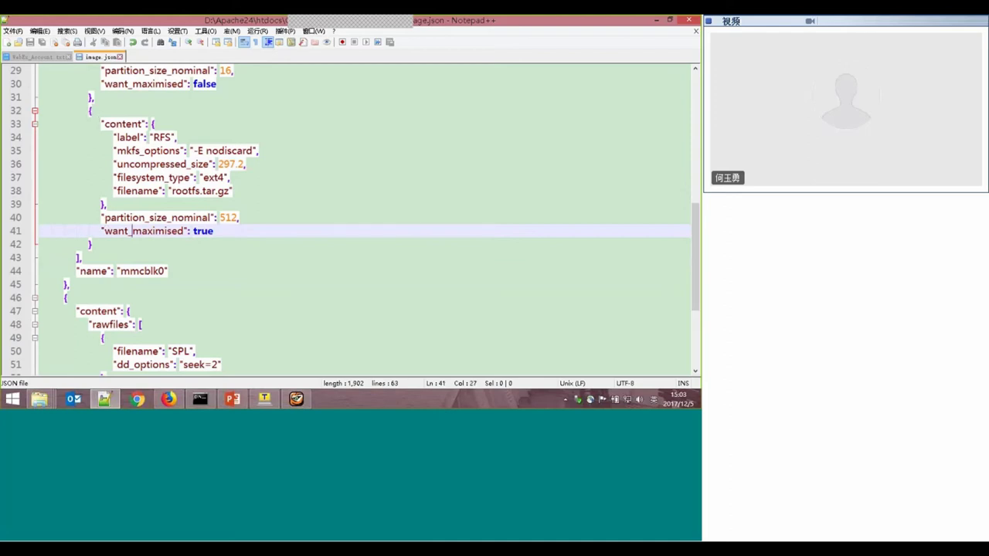
{"action": "key", "text": "Down"}
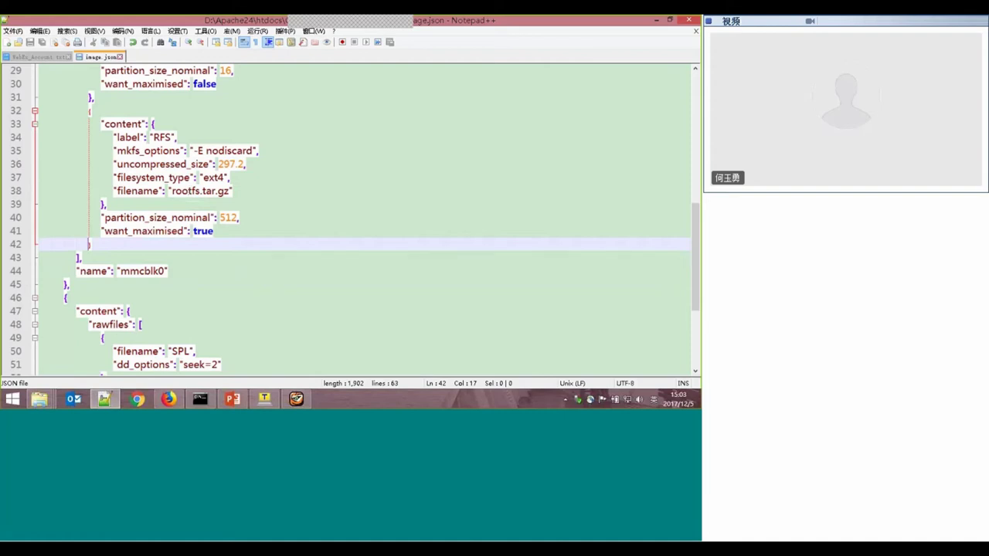
{"action": "left_click", "coordinate": [143, 123]}
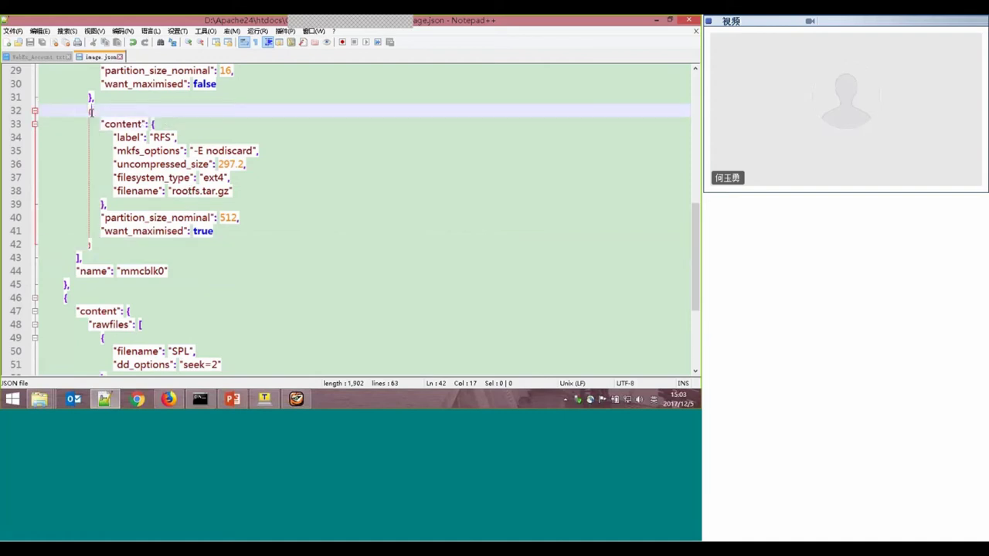
{"action": "left_click", "coordinate": [95, 241]}
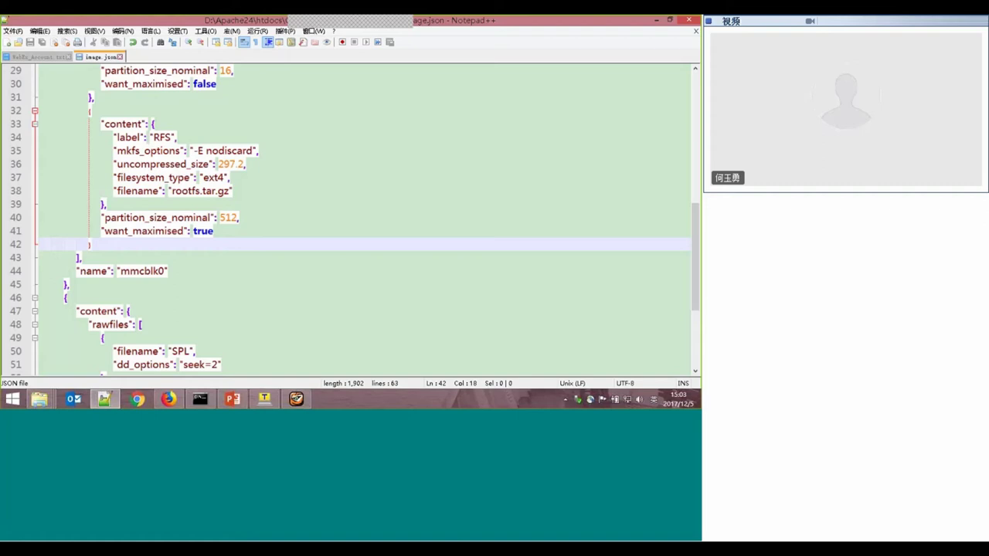
Compare the end of the mmcblk0 device definition with the start of the mmcblk0boot0 device block
{"action": "left_click", "coordinate": [174, 271]}
{"action": "scroll", "coordinate": [186, 235], "scroll_direction": "down", "scroll_amount": 2}
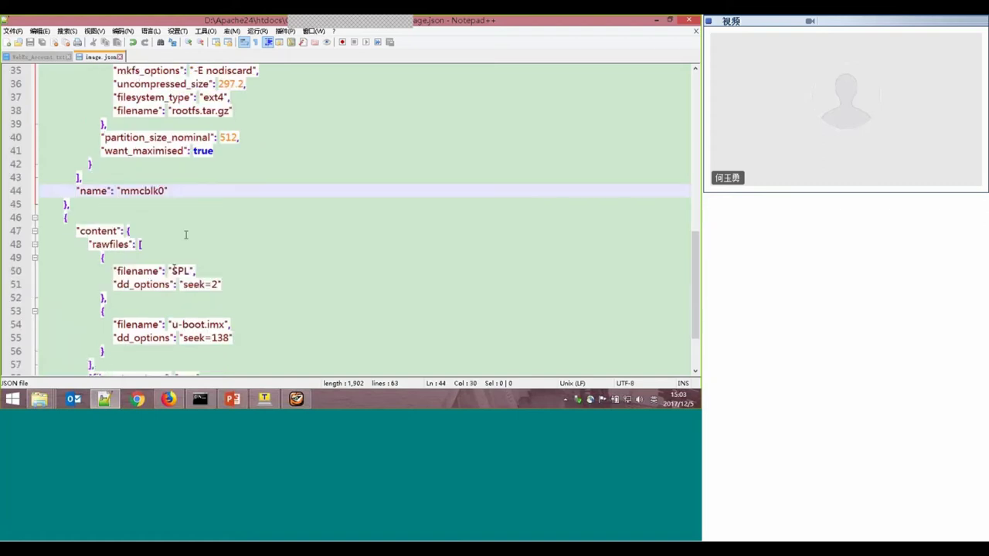
{"action": "scroll", "coordinate": [185, 235], "scroll_direction": "down", "scroll_amount": 2}
{"action": "left_click", "coordinate": [73, 140]}
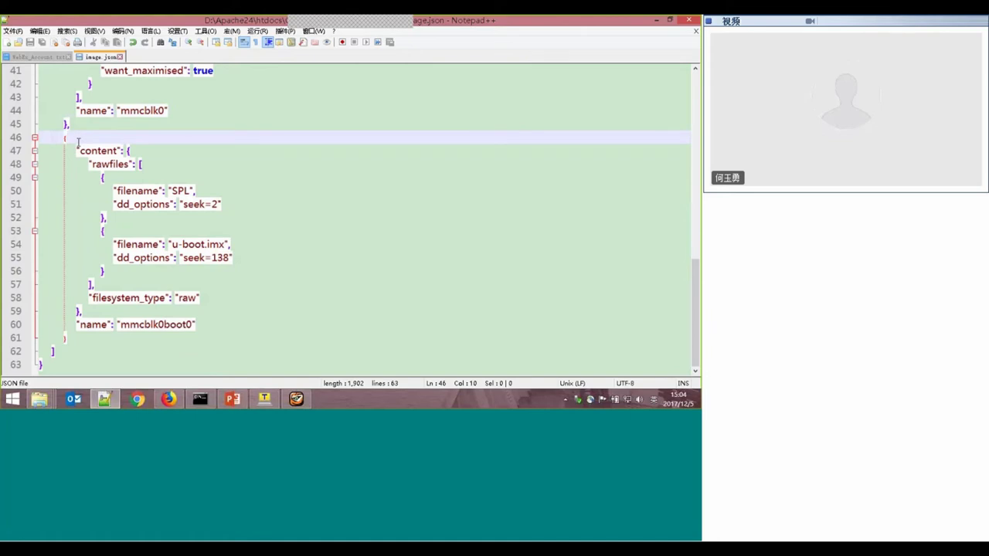
{"action": "scroll", "coordinate": [247, 133], "scroll_direction": "up", "scroll_amount": 3}
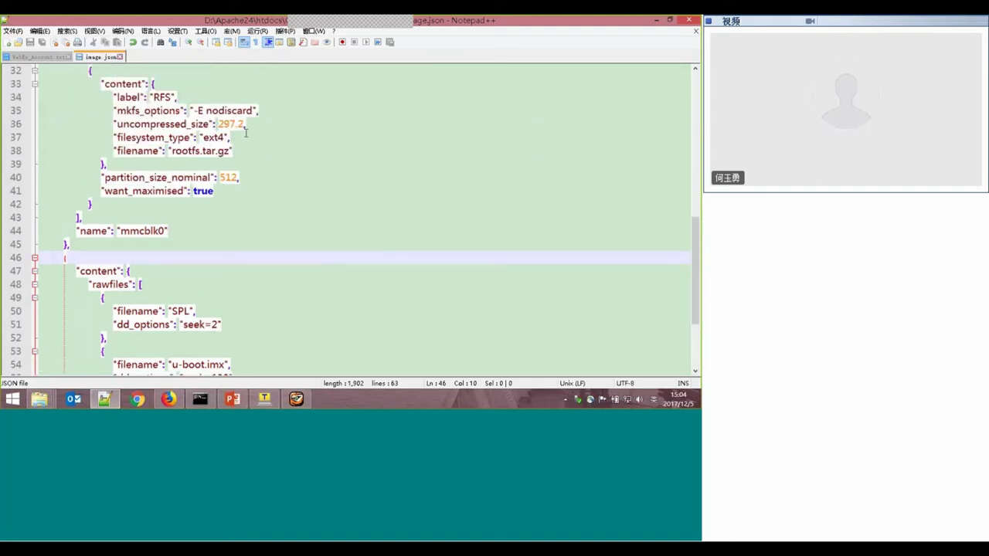
{"action": "scroll", "coordinate": [246, 133], "scroll_direction": "down", "scroll_amount": 2}
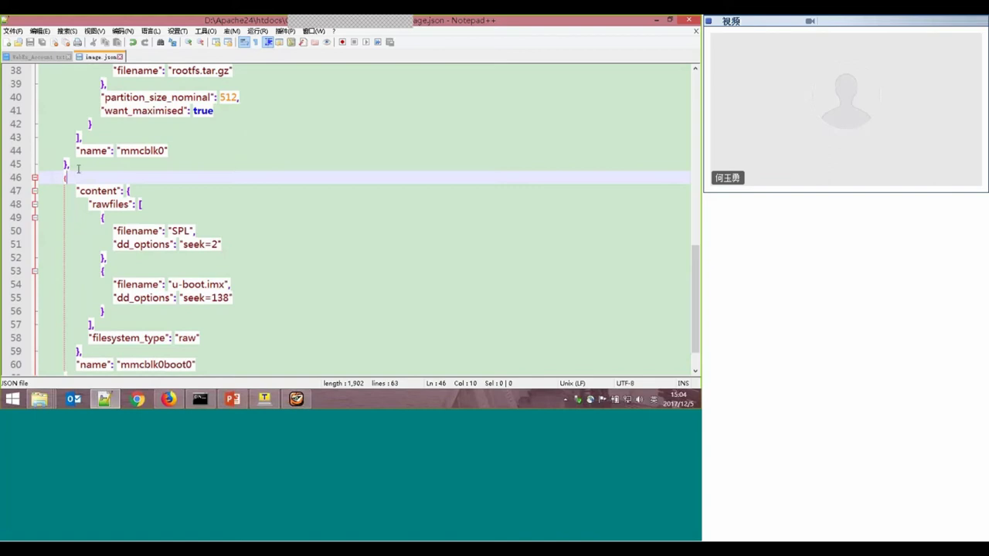
{"action": "left_click", "coordinate": [77, 171]}
{"action": "scroll", "coordinate": [77, 172], "scroll_direction": "down", "scroll_amount": 1}
{"action": "left_click", "coordinate": [69, 138]}
{"action": "key", "text": "Left"}
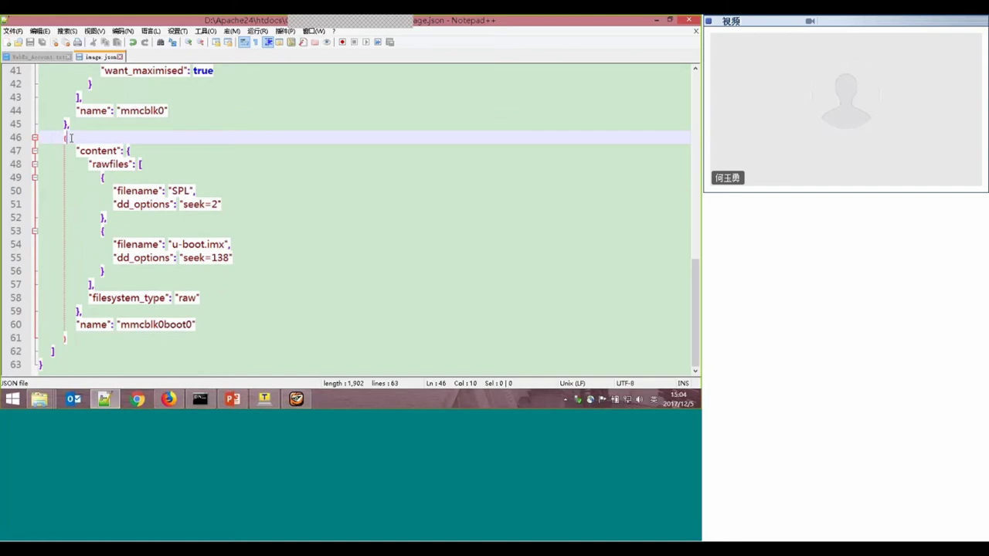
{"action": "scroll", "coordinate": [70, 138], "scroll_direction": "up", "scroll_amount": 2}
{"action": "scroll", "coordinate": [71, 137], "scroll_direction": "down", "scroll_amount": 2}
Highlight the dd_options key of the SPL raw file and examine its seek value and the filesystem_type entry
{"action": "left_click_drag", "start_coordinate": [118, 204], "coordinate": [167, 206]}
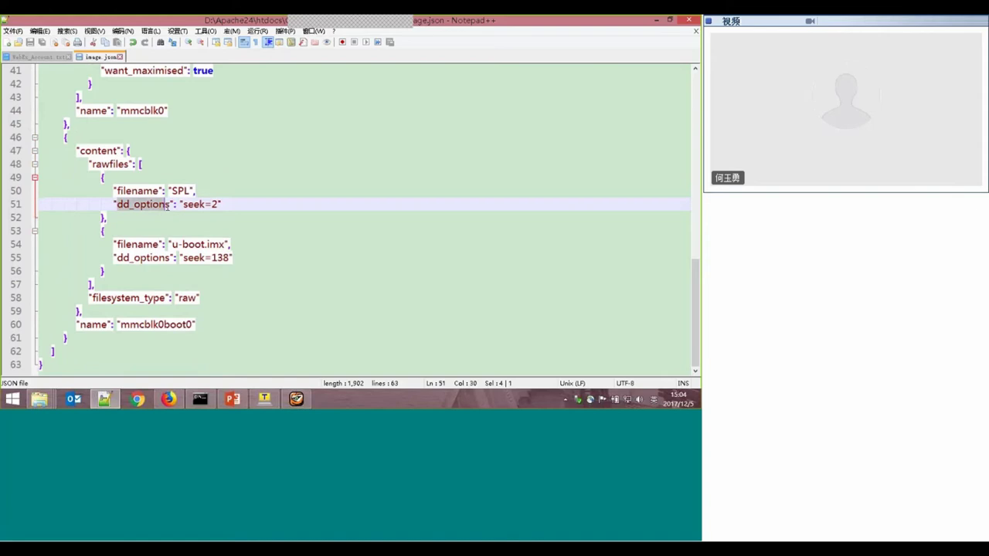
{"action": "key", "text": "Left"}
{"action": "key", "text": "Left"}
{"action": "key", "text": "Left"}
{"action": "key", "text": "Left"}
{"action": "key", "text": "Left"}
{"action": "key", "text": "Left"}
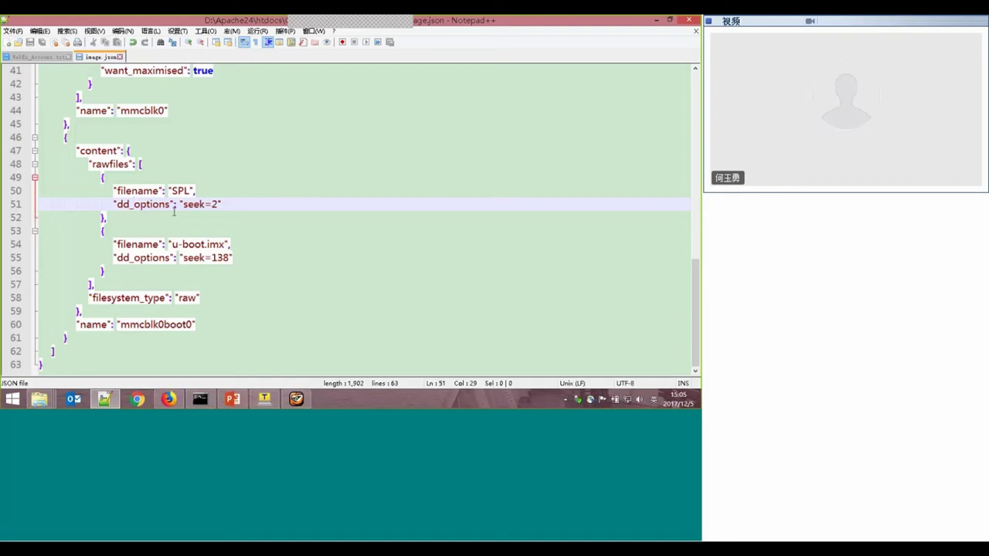
{"action": "left_click", "coordinate": [226, 204]}
{"action": "left_click", "coordinate": [222, 299]}
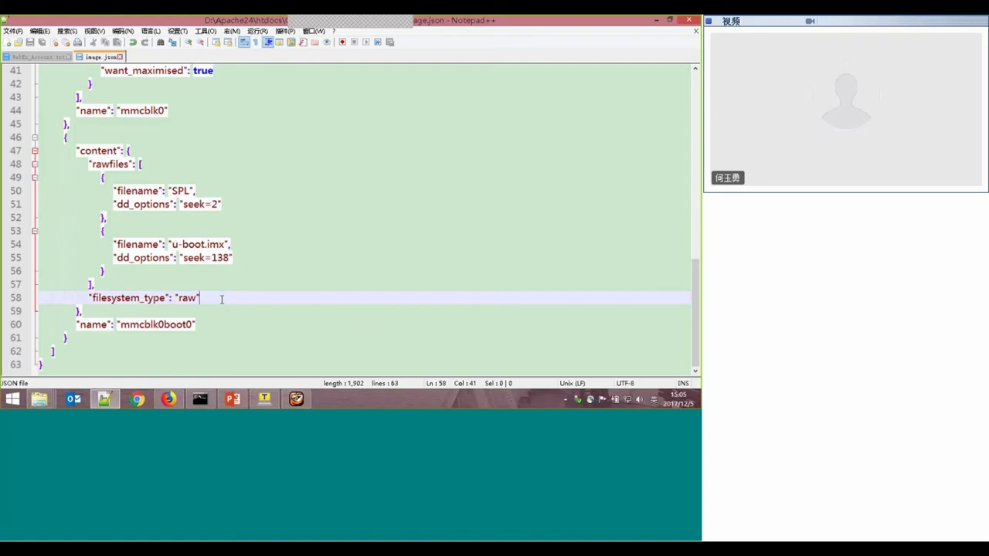
Review the whole blockdevs array again, from its opening bracket through the partitions to the mmcblk0boot0 raw files
{"action": "left_click", "coordinate": [83, 138]}
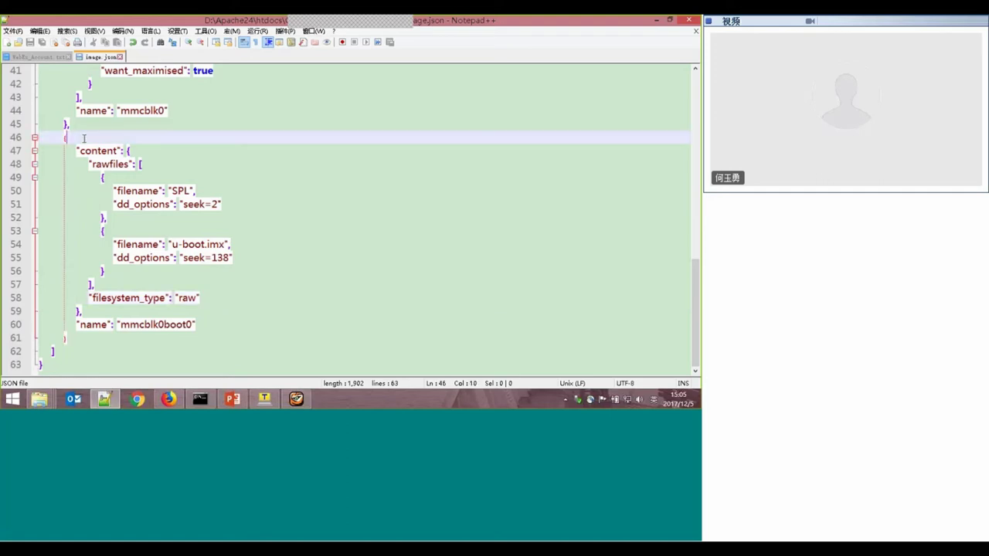
{"action": "scroll", "coordinate": [109, 142], "scroll_direction": "up", "scroll_amount": 4}
{"action": "scroll", "coordinate": [116, 144], "scroll_direction": "up", "scroll_amount": 6}
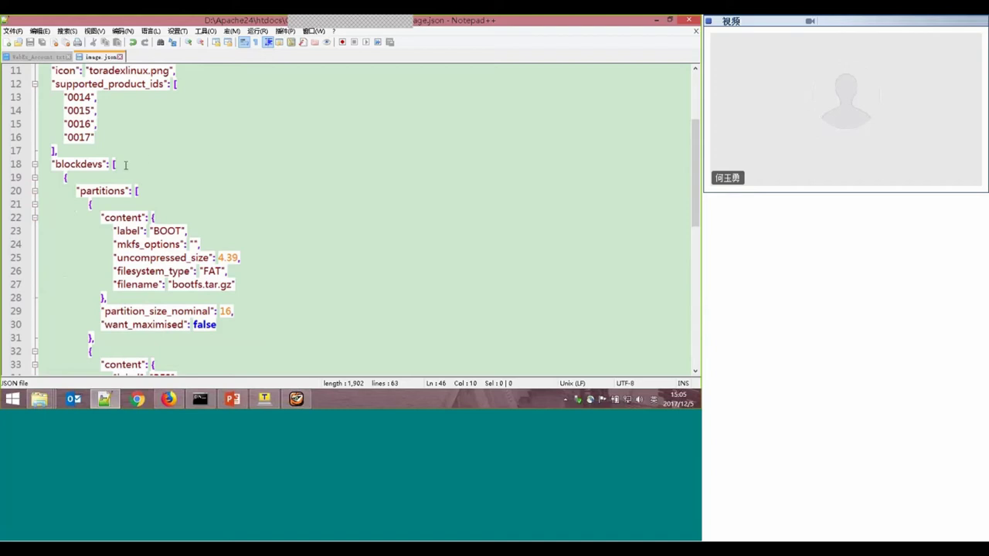
{"action": "scroll", "coordinate": [125, 165], "scroll_direction": "down", "scroll_amount": 1}
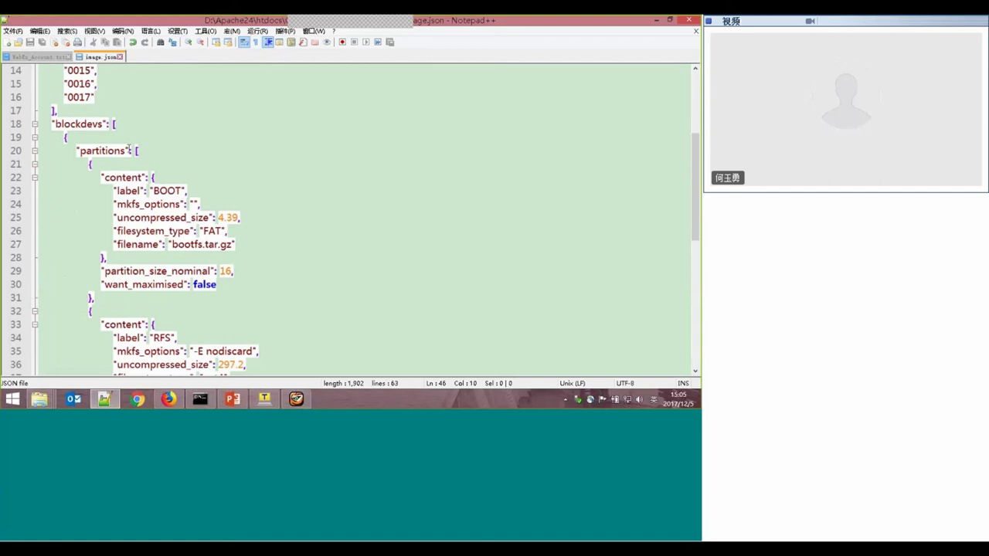
{"action": "left_click", "coordinate": [128, 125]}
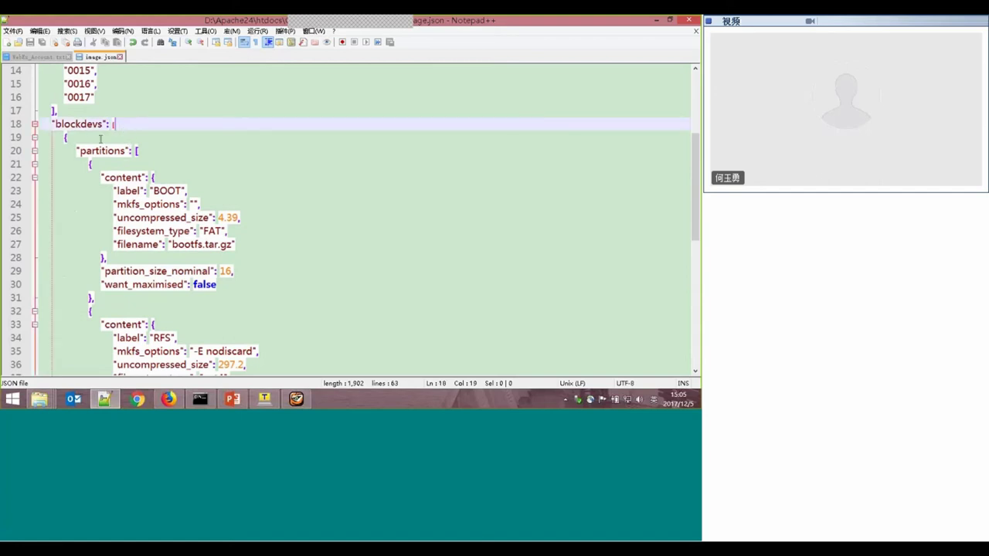
{"action": "scroll", "coordinate": [110, 151], "scroll_direction": "down", "scroll_amount": 1}
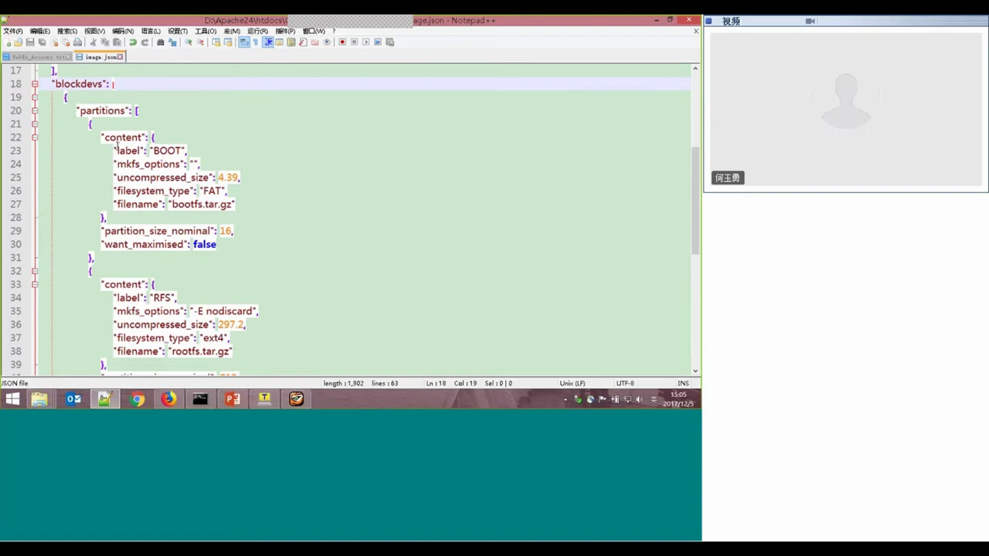
{"action": "scroll", "coordinate": [260, 185], "scroll_direction": "down", "scroll_amount": 3}
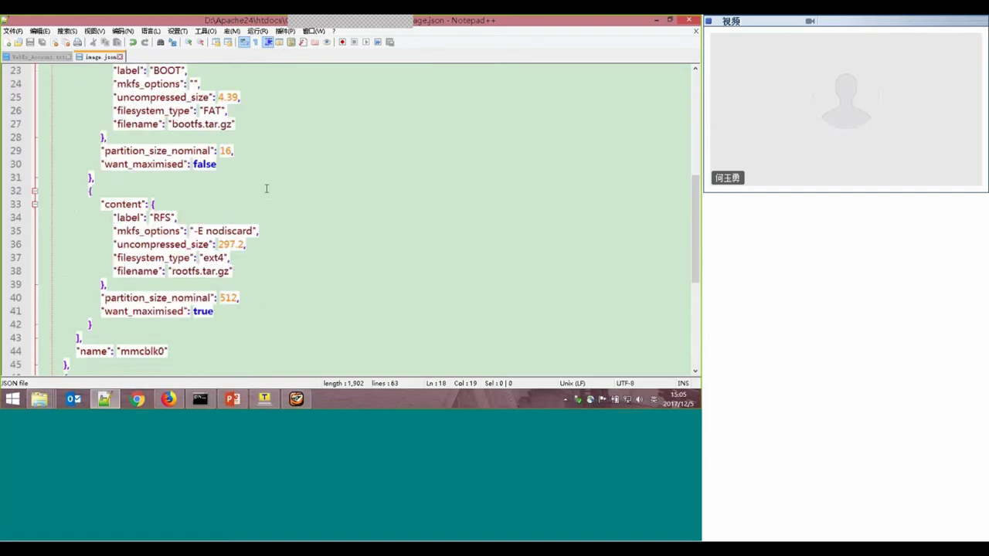
{"action": "scroll", "coordinate": [259, 230], "scroll_direction": "down", "scroll_amount": 3}
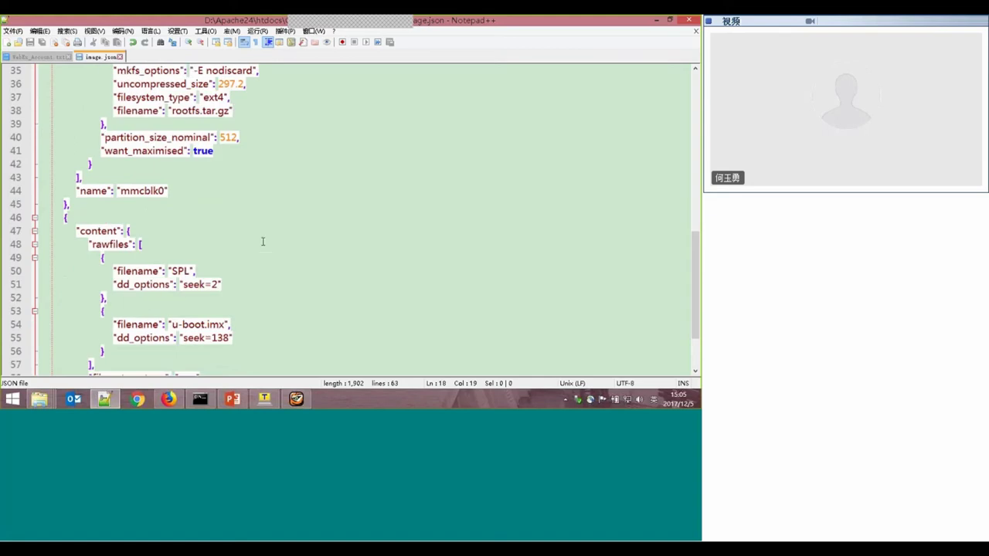
{"action": "scroll", "coordinate": [263, 242], "scroll_direction": "down", "scroll_amount": 1}
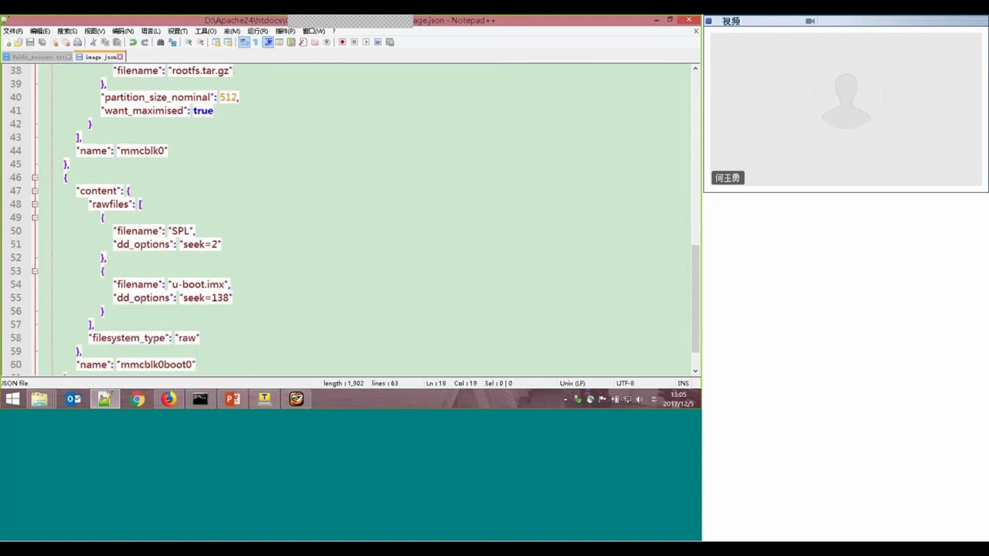
Highlight the mmcblk0 device's name entry and look back at the BOOT and RFS partitions above it
{"action": "scroll", "coordinate": [238, 297], "scroll_direction": "up", "scroll_amount": 3}
{"action": "left_click", "coordinate": [75, 272]}
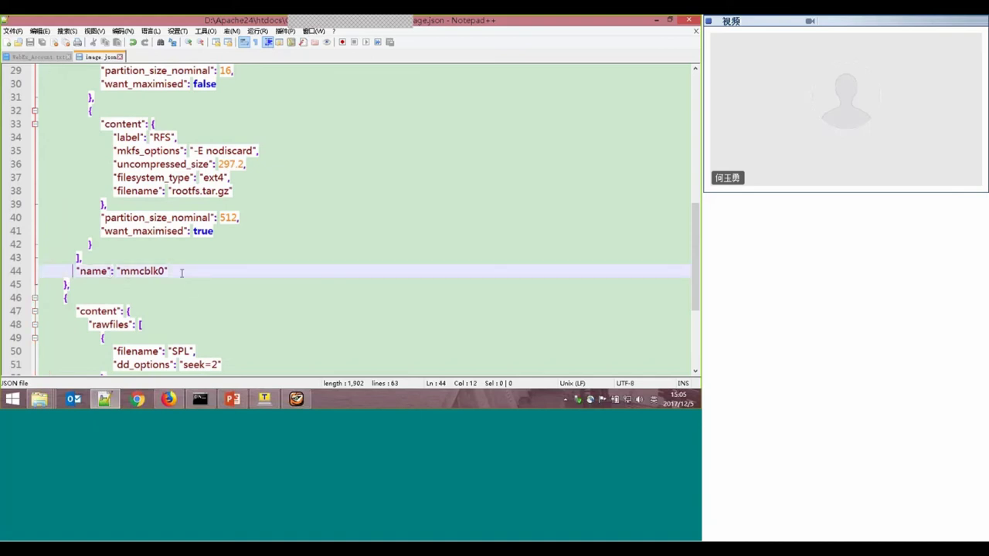
{"action": "left_click_drag", "start_coordinate": [100, 271], "coordinate": [194, 277]}
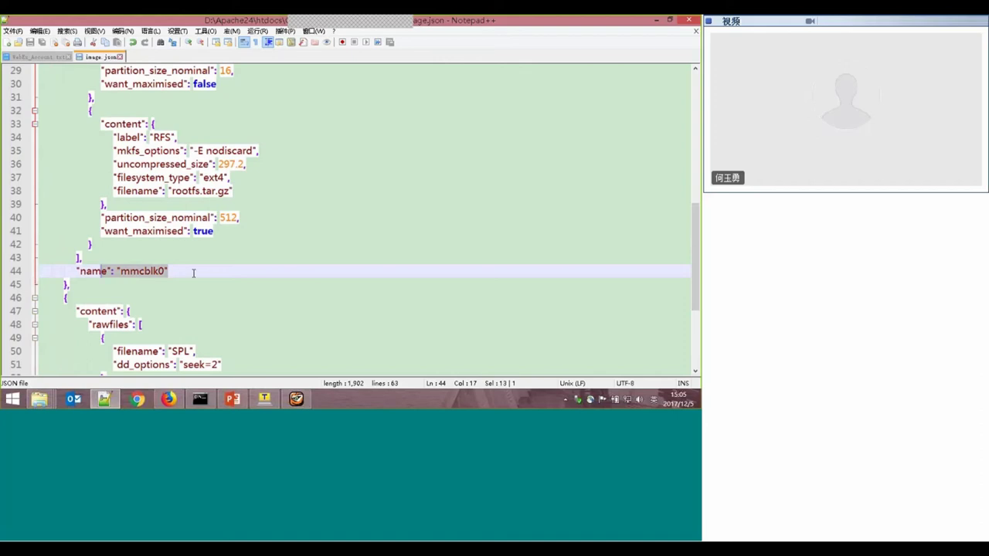
{"action": "scroll", "coordinate": [283, 258], "scroll_direction": "up", "scroll_amount": 1}
{"action": "scroll", "coordinate": [283, 257], "scroll_direction": "up", "scroll_amount": 1}
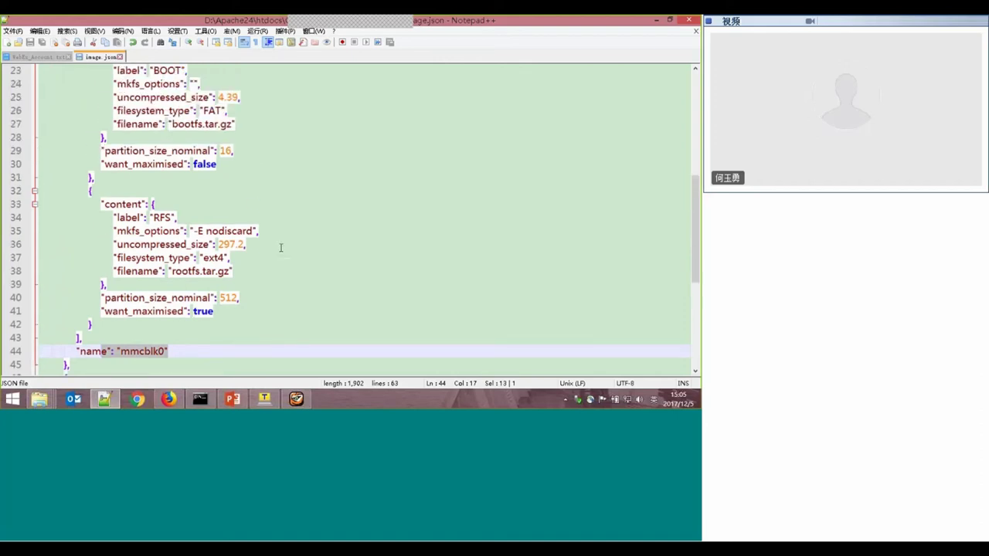
Review the blockdevs array again, from the supported_product_ids list to the BOOT partition's filename entry and the RFS content block
{"action": "scroll", "coordinate": [281, 247], "scroll_direction": "up", "scroll_amount": 3}
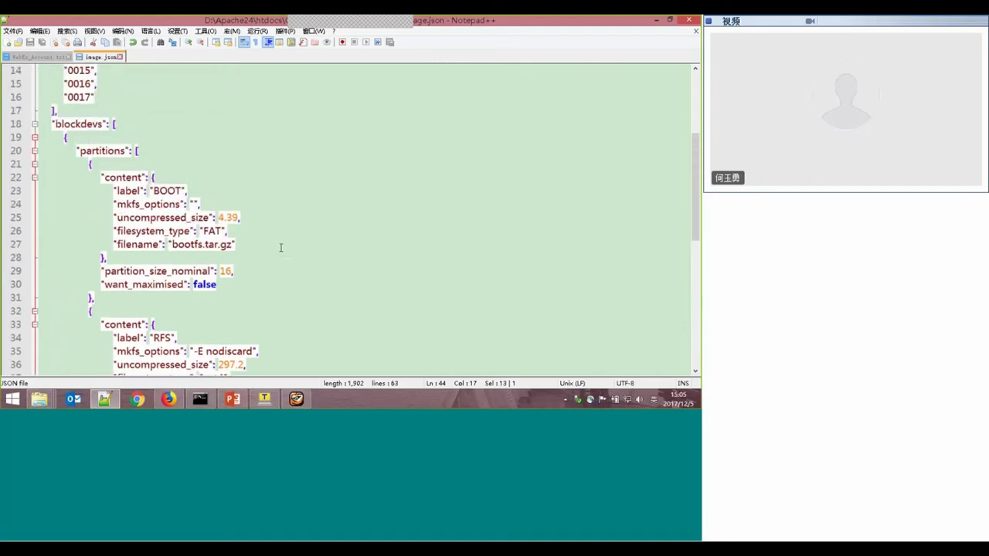
{"action": "scroll", "coordinate": [280, 247], "scroll_direction": "up", "scroll_amount": 2}
{"action": "scroll", "coordinate": [281, 247], "scroll_direction": "down", "scroll_amount": 1}
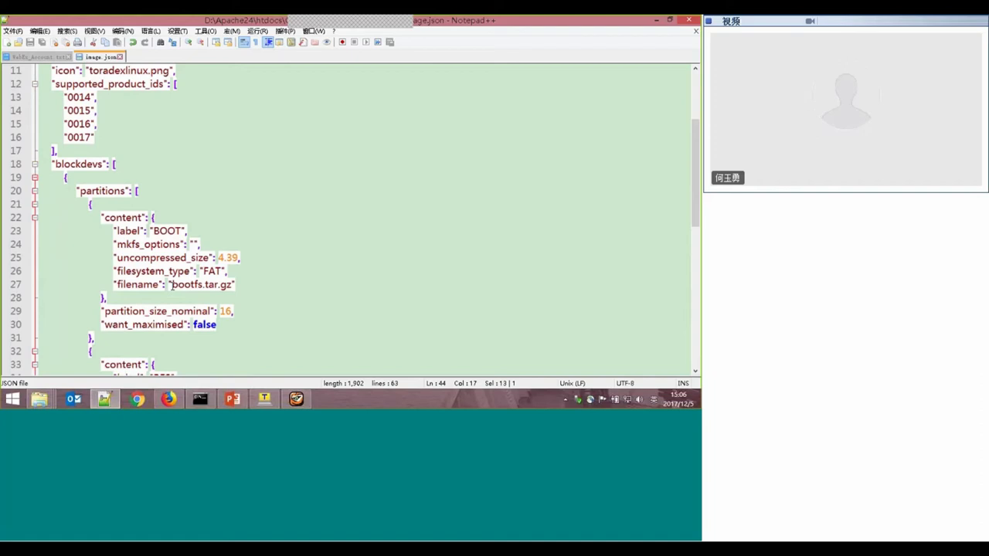
{"action": "scroll", "coordinate": [287, 292], "scroll_direction": "down", "scroll_amount": 3}
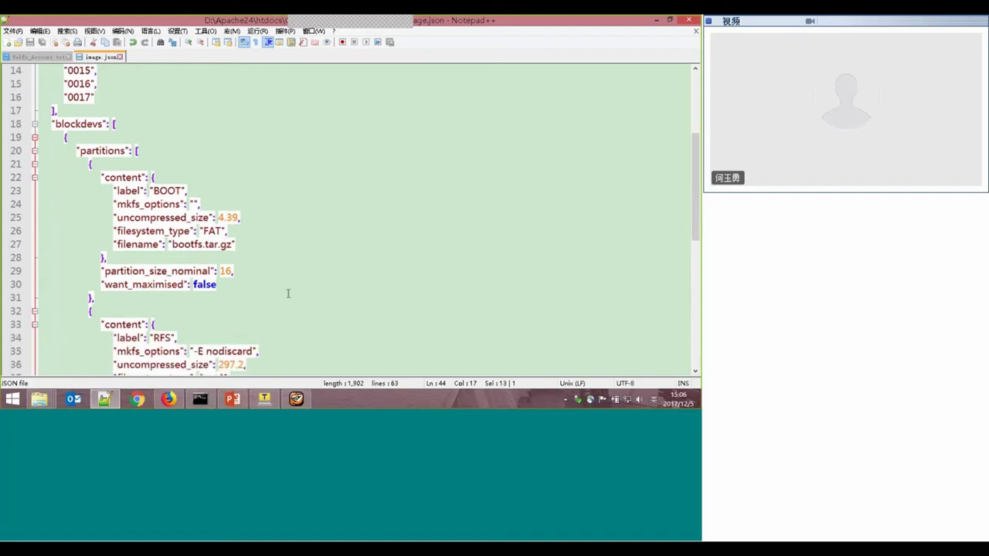
Switch to File Explorer, glance at the Colibri-iMX6_LXDE-Image_2.7b4 folder, and open Colibri-iMX6_Qt5-Image_2.7b4 inside htdocs
{"action": "mouse_move", "coordinate": [47, 403]}
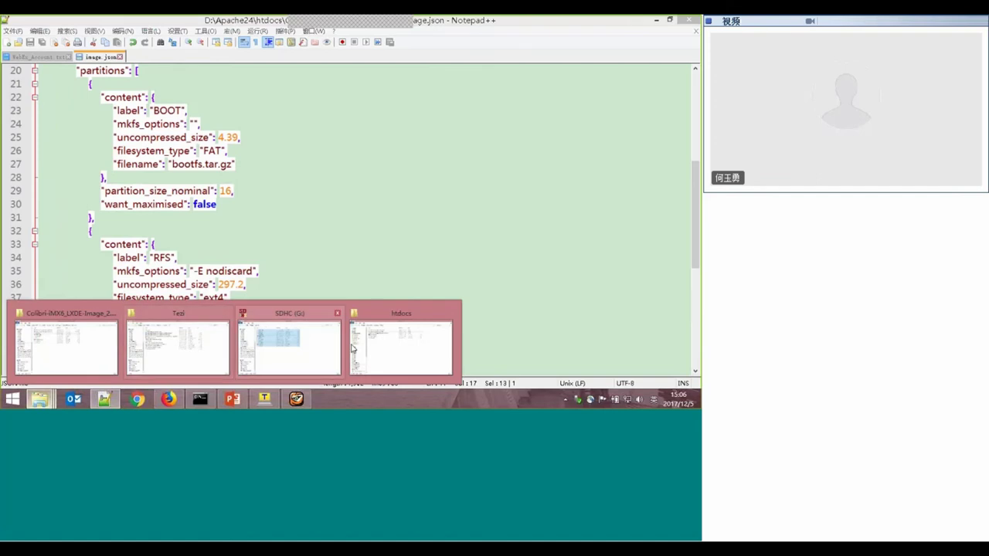
{"action": "left_click", "coordinate": [381, 343]}
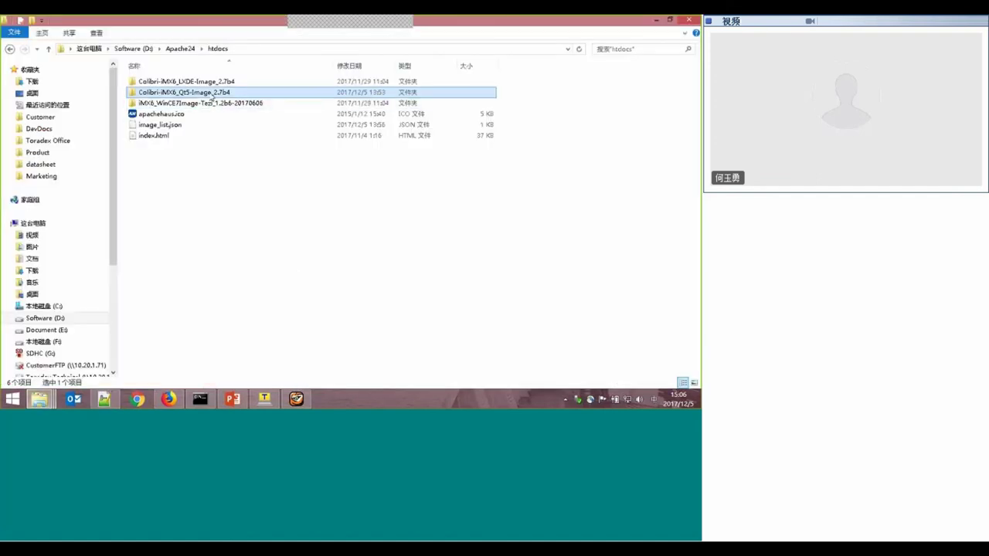
{"action": "left_click", "coordinate": [82, 340]}
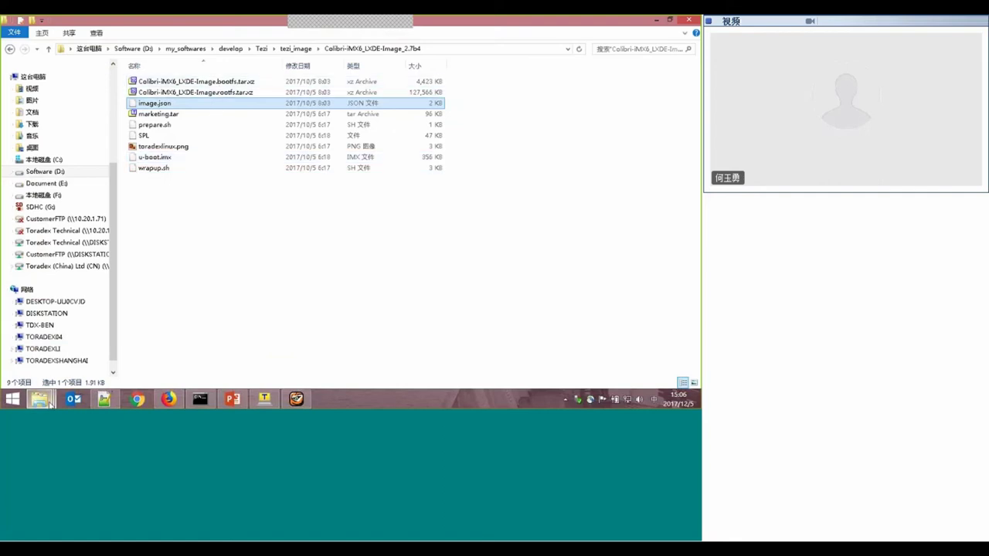
{"action": "mouse_move", "coordinate": [40, 398]}
{"action": "left_click", "coordinate": [371, 373]}
{"action": "double_click", "coordinate": [168, 92]}
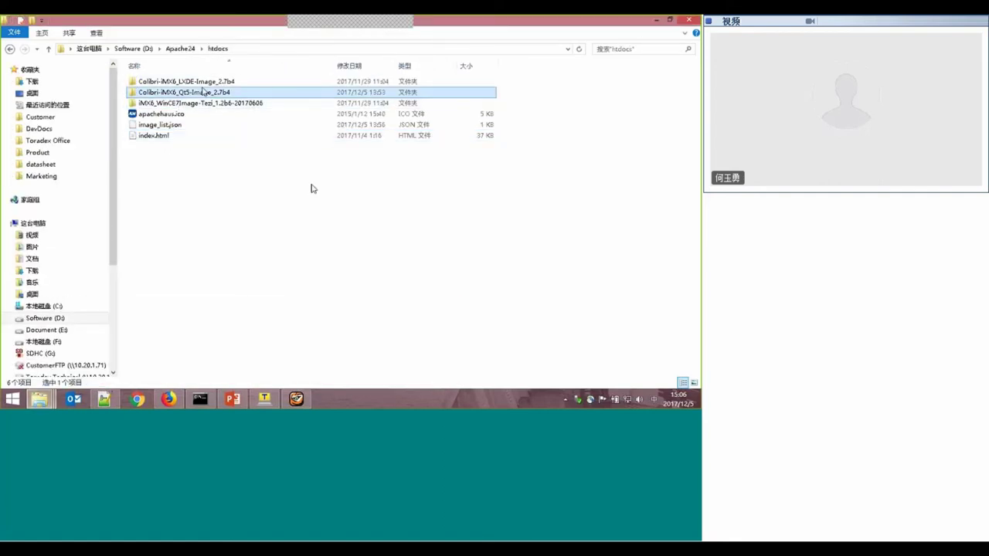
Point out the bootfs.tar.gz and rootfs.tar.gz archives by selecting both, then rootfs.tar.gz alone, and minimize the folder window
{"action": "left_click", "coordinate": [168, 85]}
{"action": "left_click", "coordinate": [157, 124], "text": "ctrl"}
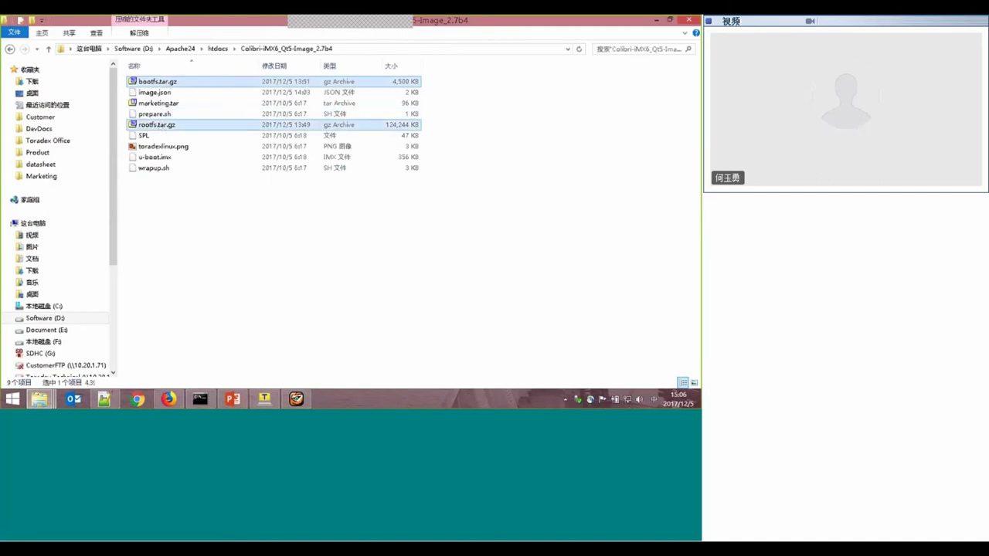
{"action": "left_click", "coordinate": [159, 125]}
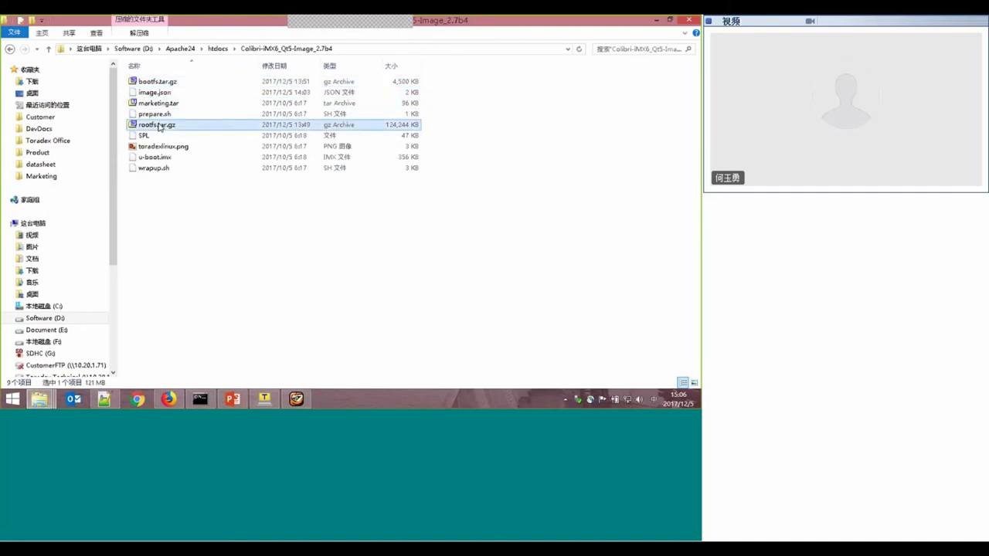
{"action": "left_click", "coordinate": [656, 20]}
{"action": "left_click", "coordinate": [327, 265]}
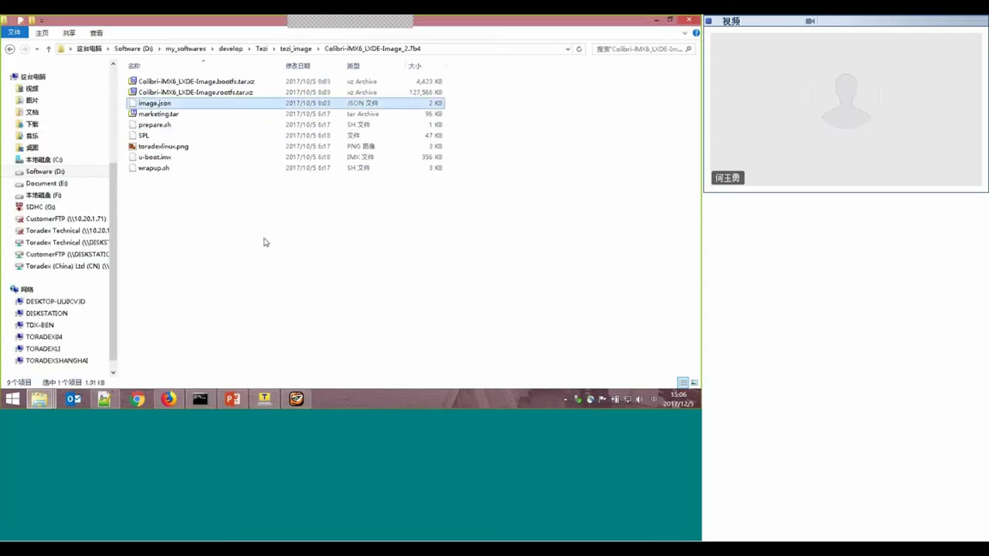
Switch to PowerPoint and show slide 10, "Toradex Easy Installer 安装 BSP", which covers Linux
{"action": "left_click", "coordinate": [233, 400]}
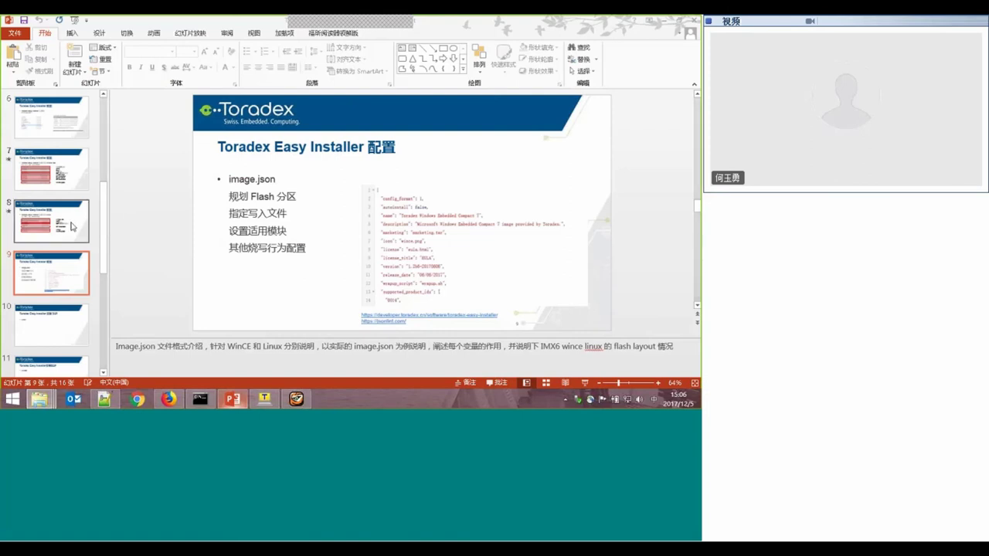
{"action": "left_click", "coordinate": [51, 324]}
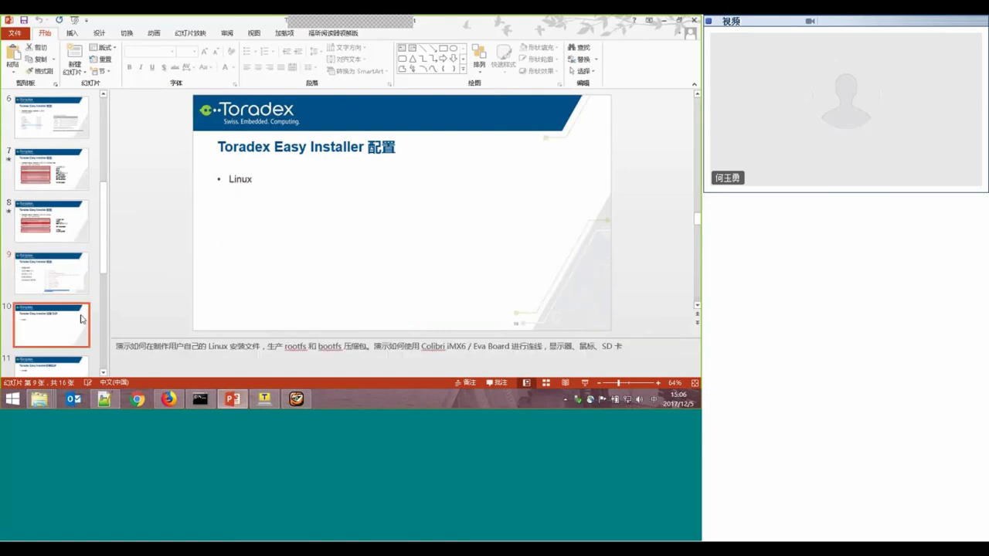
{"action": "left_click", "coordinate": [663, 19]}
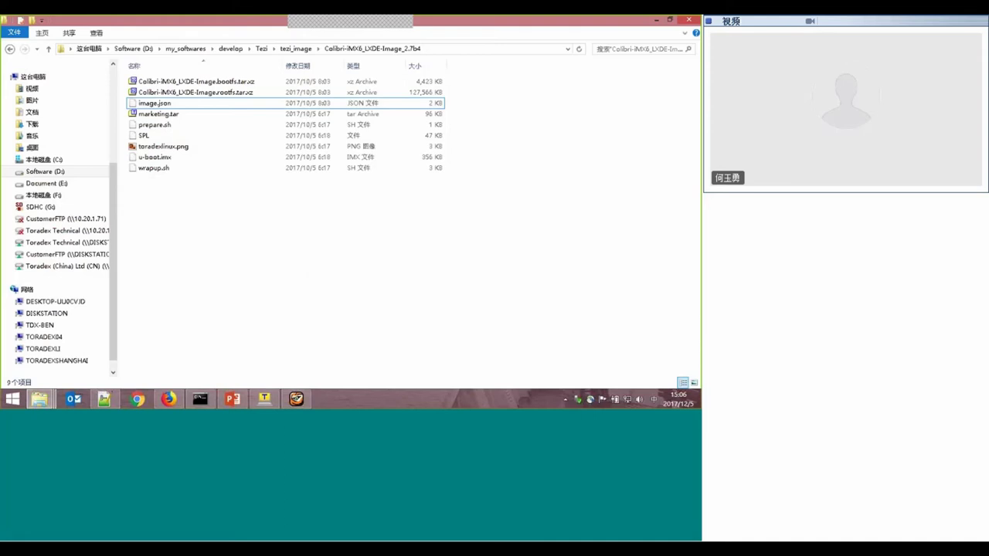
{"action": "left_click", "coordinate": [231, 399]}
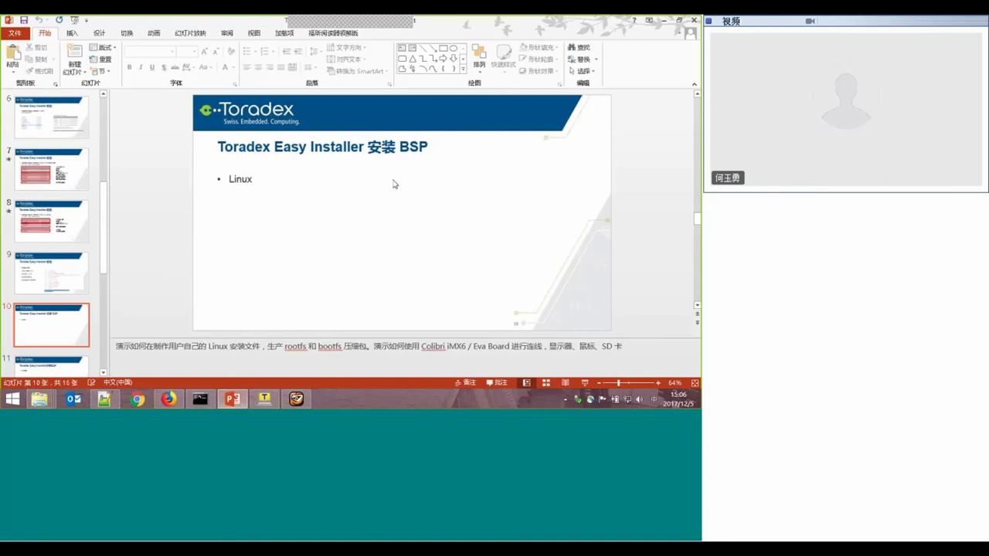